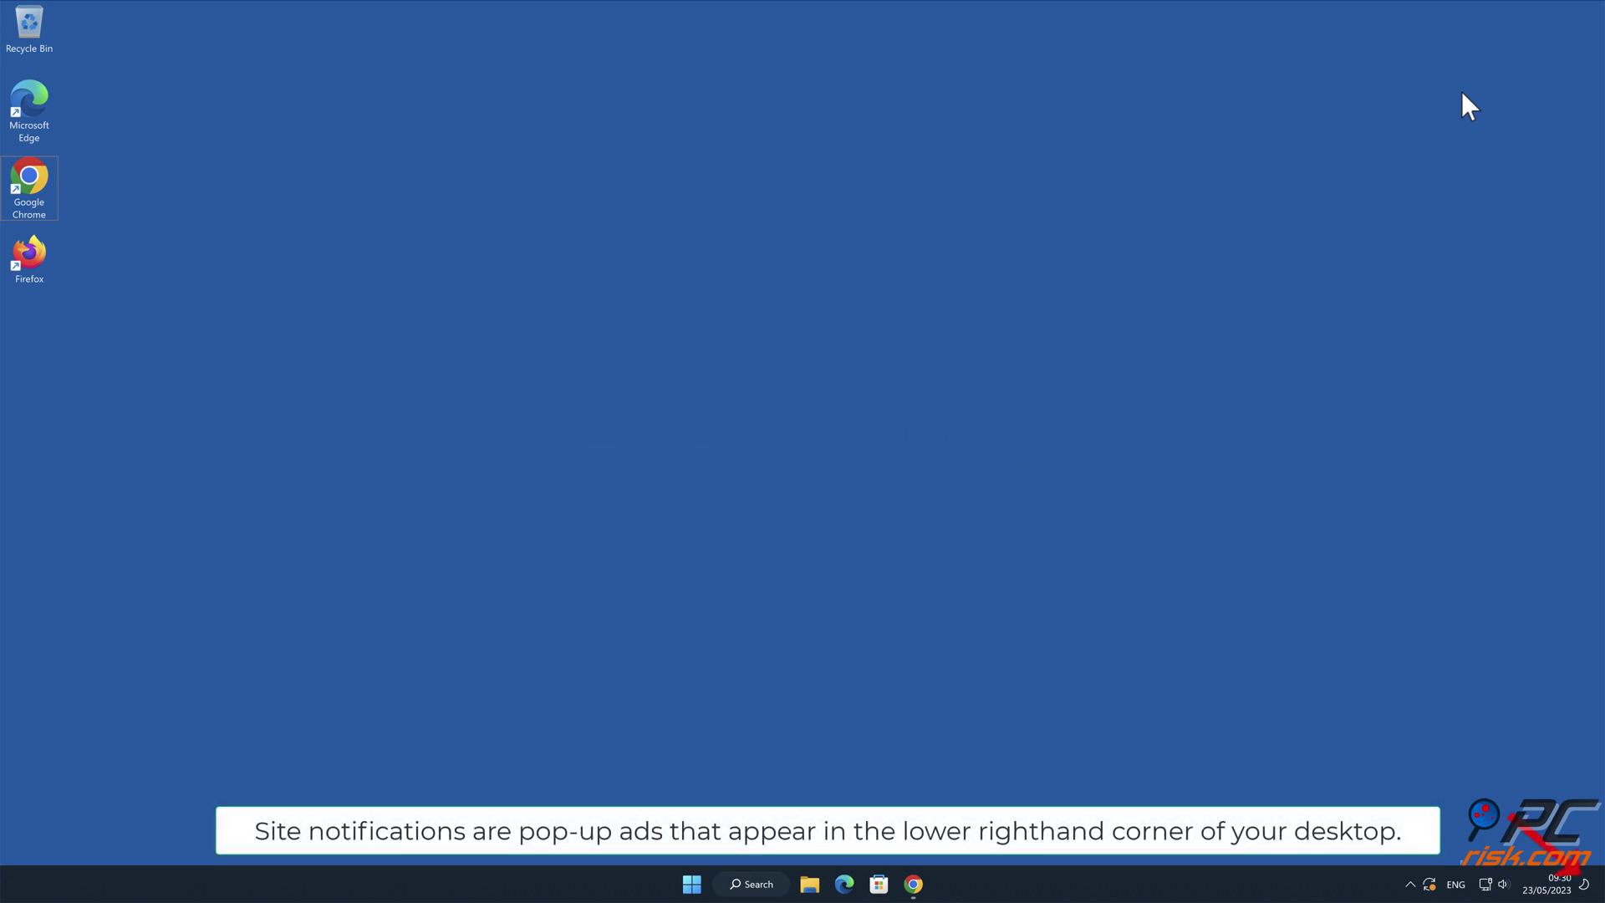
Step: Open Chrome from the taskbar on sembilme.com's 'Click Allow if you are not a robot' page
click(913, 883)
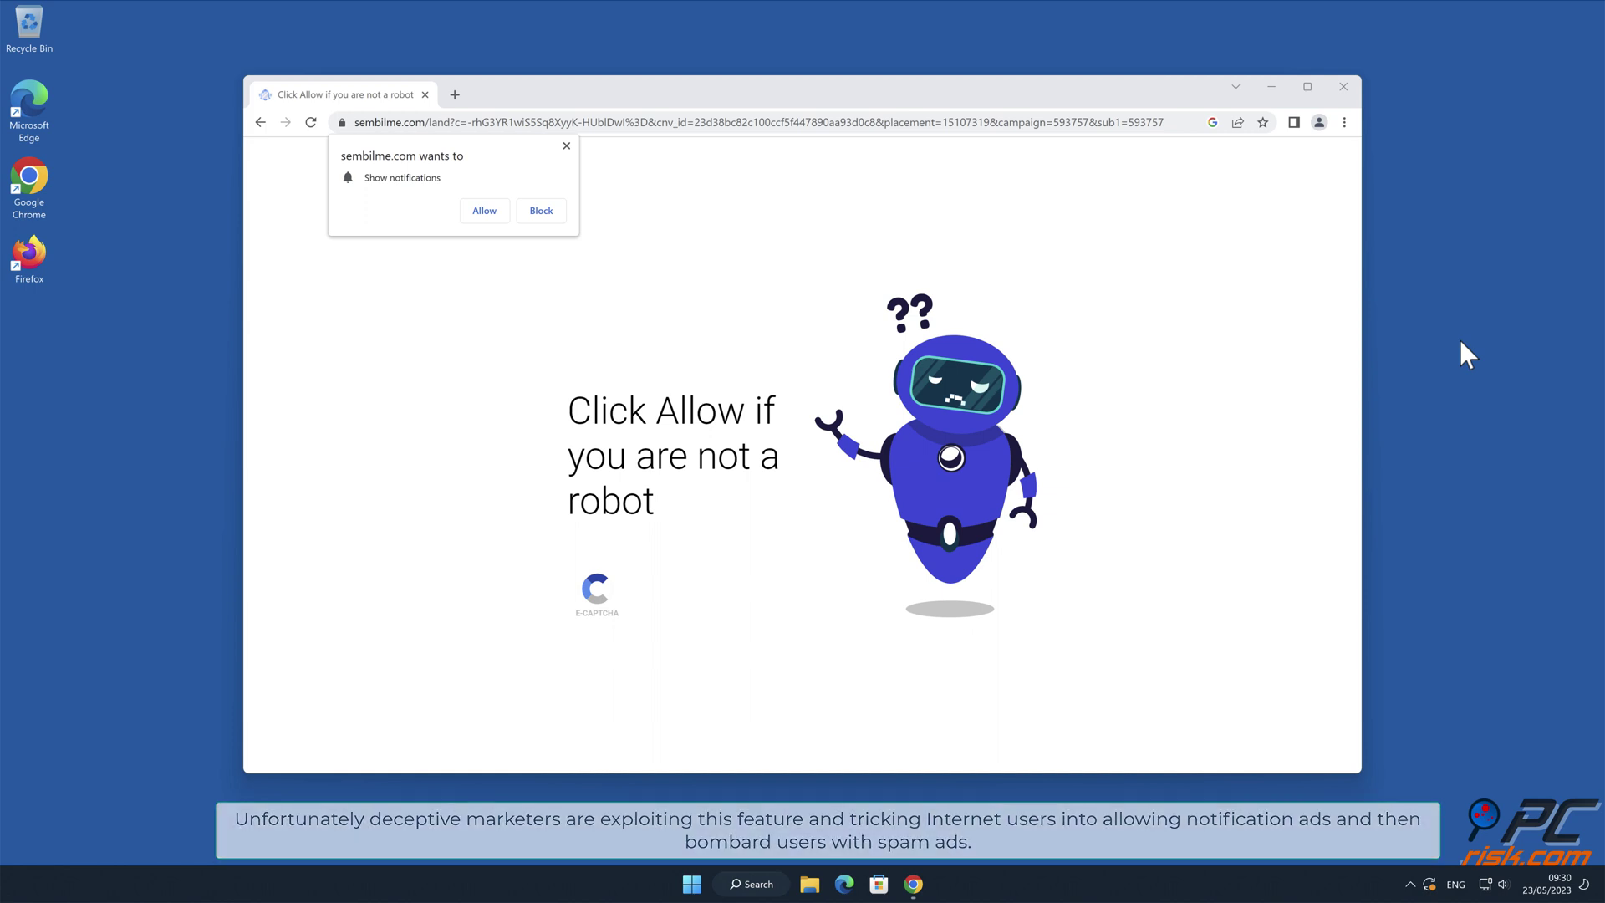
Step: Allow sembilme.com to show notifications, then close the window with the AdsLock page
click(500, 217)
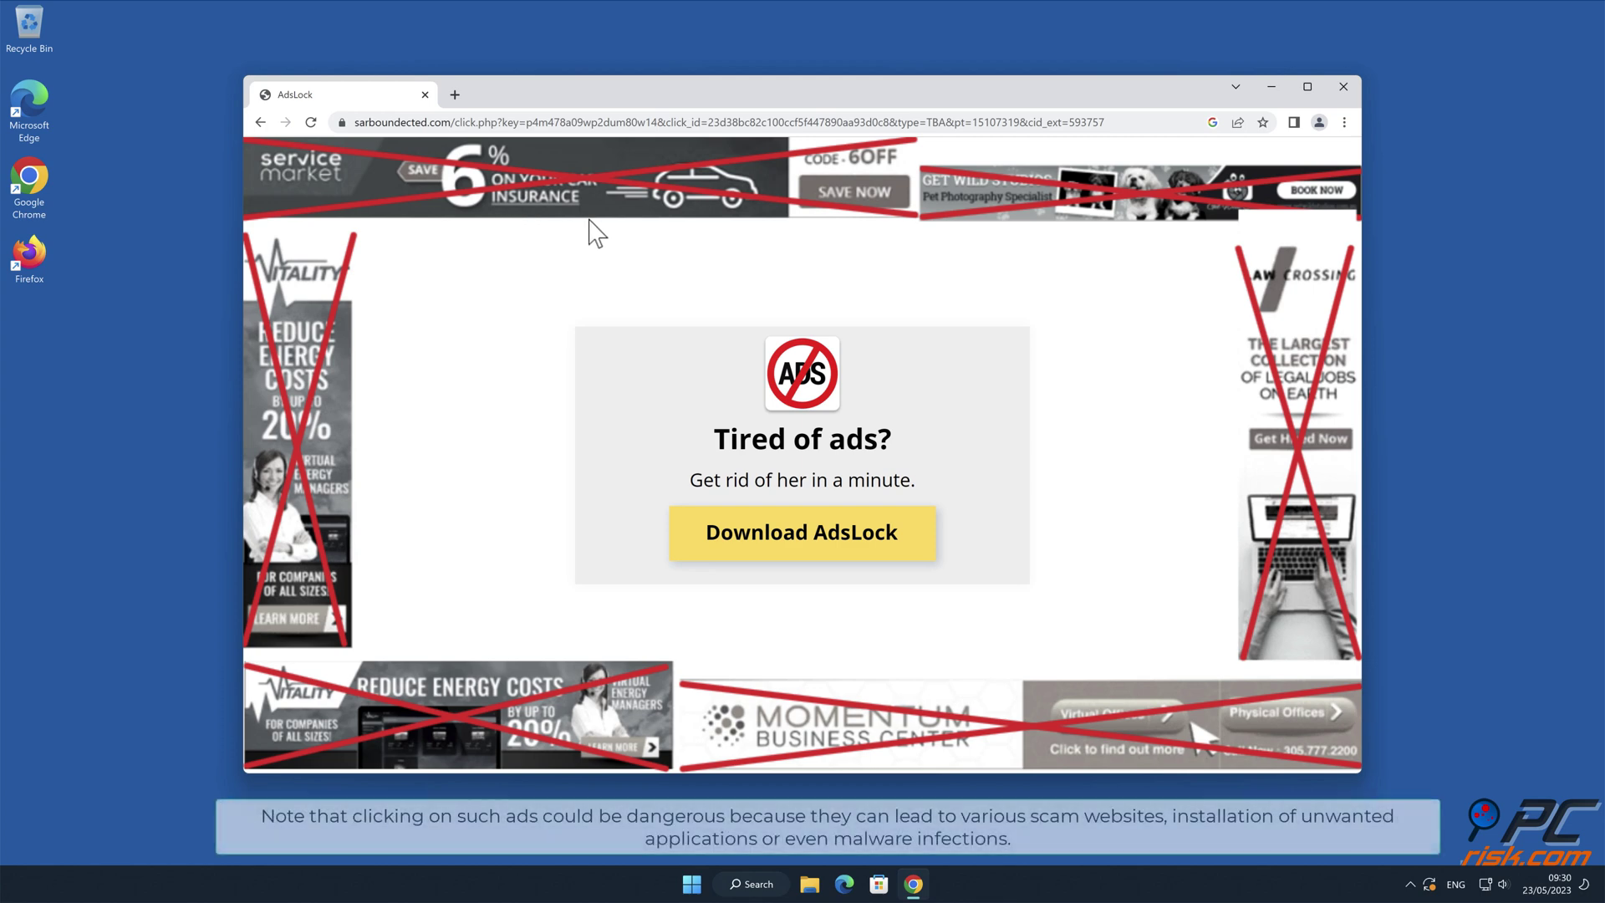
click(1343, 87)
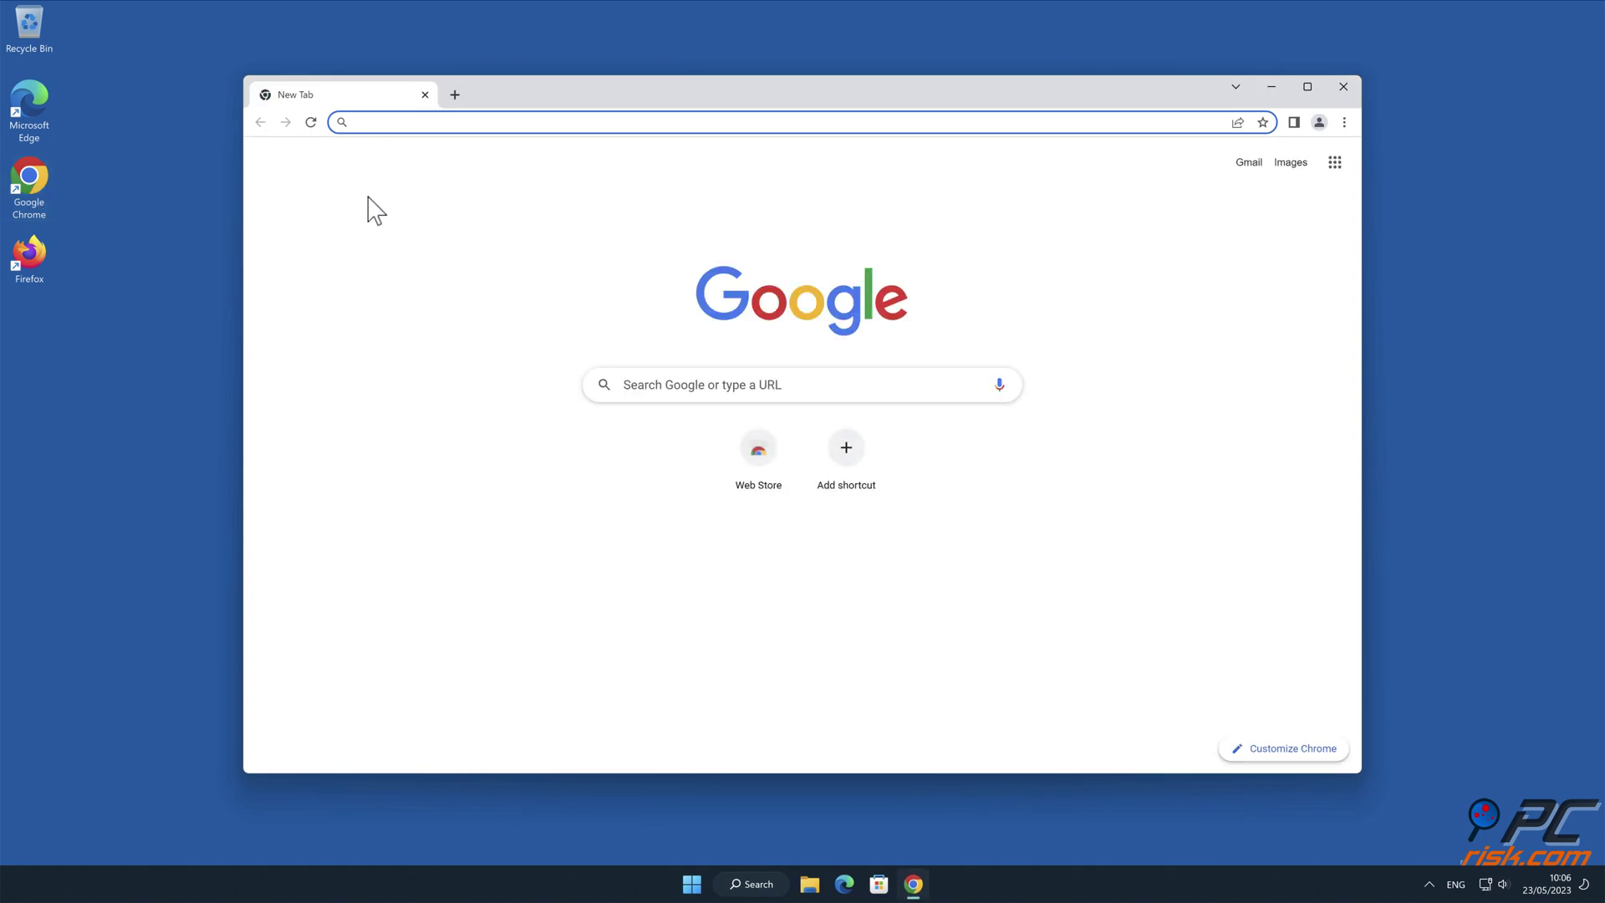
text(www.comboclea)
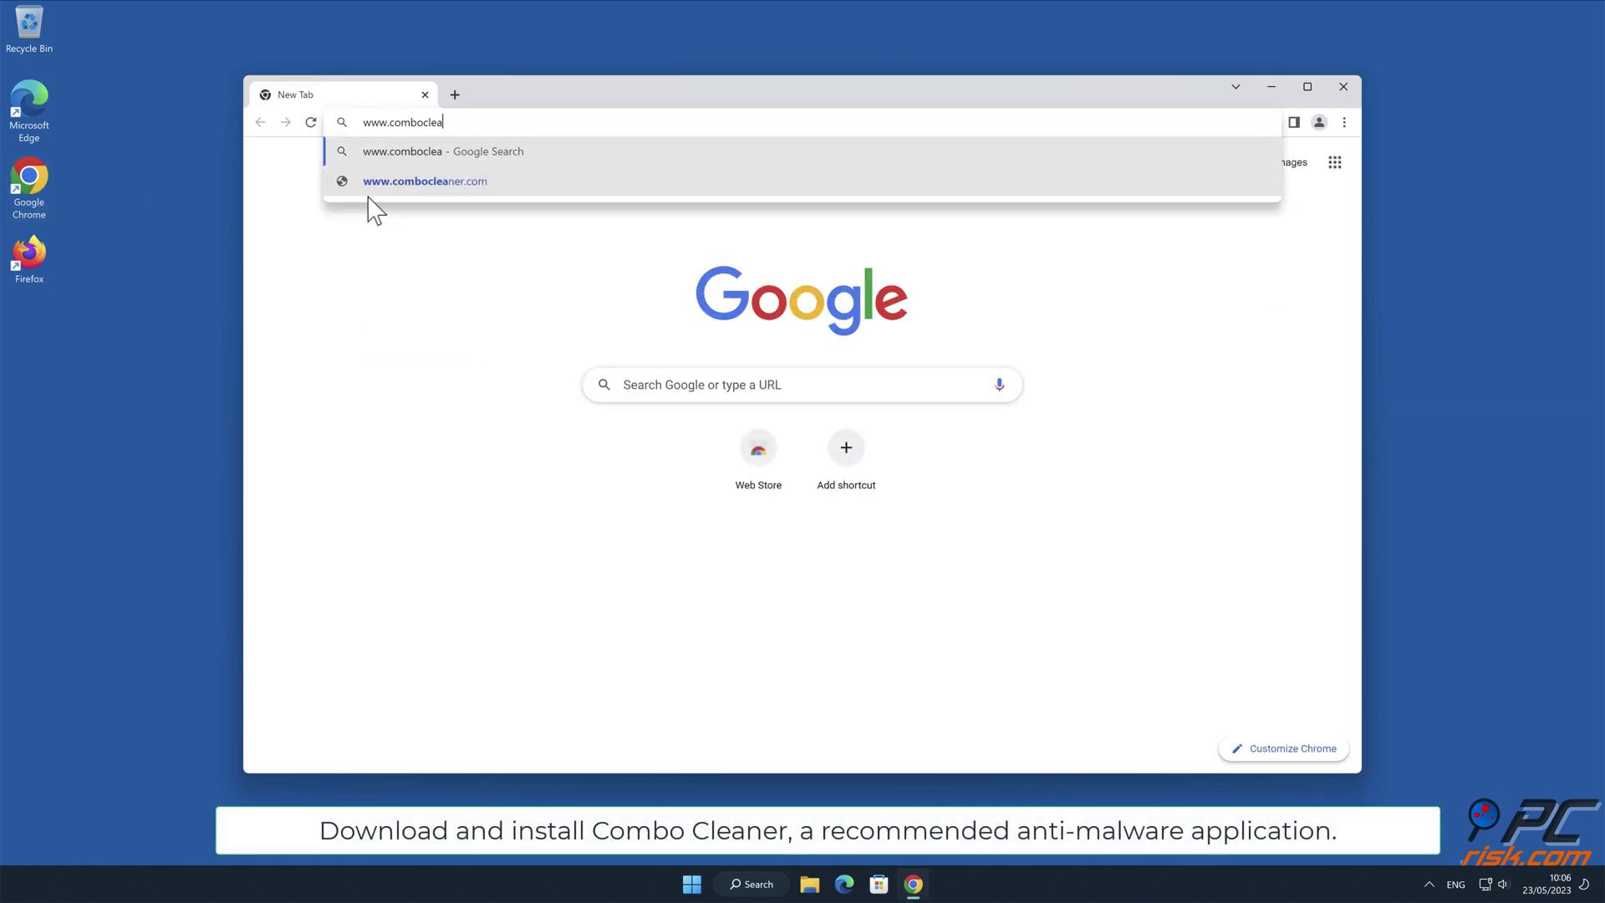
text(ner.com)
key(Return)
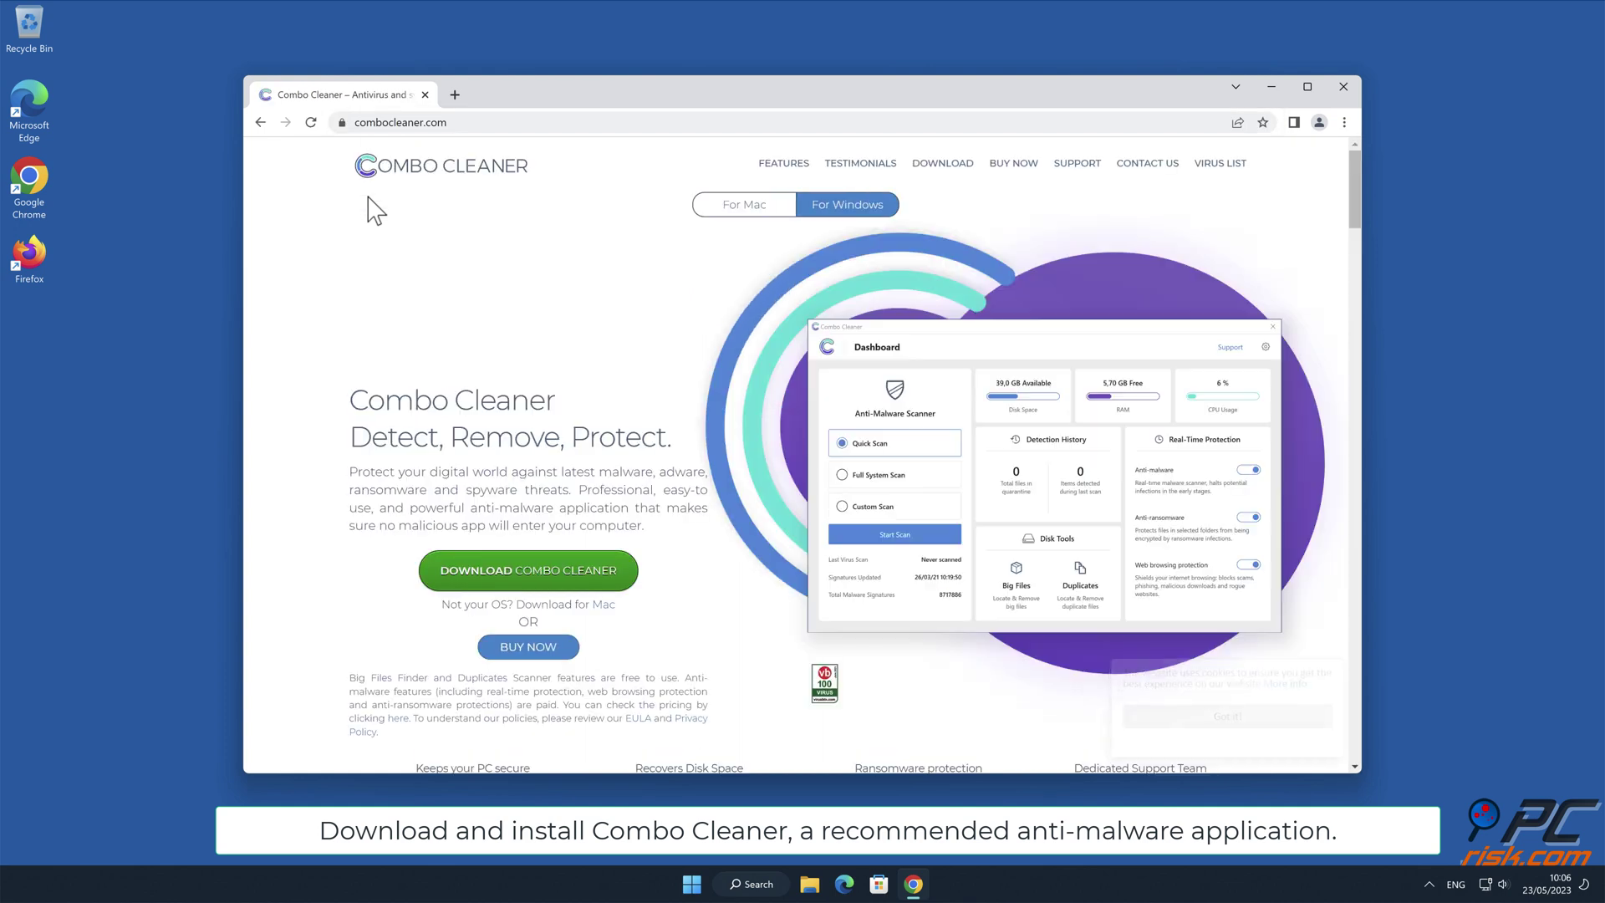
click(616, 573)
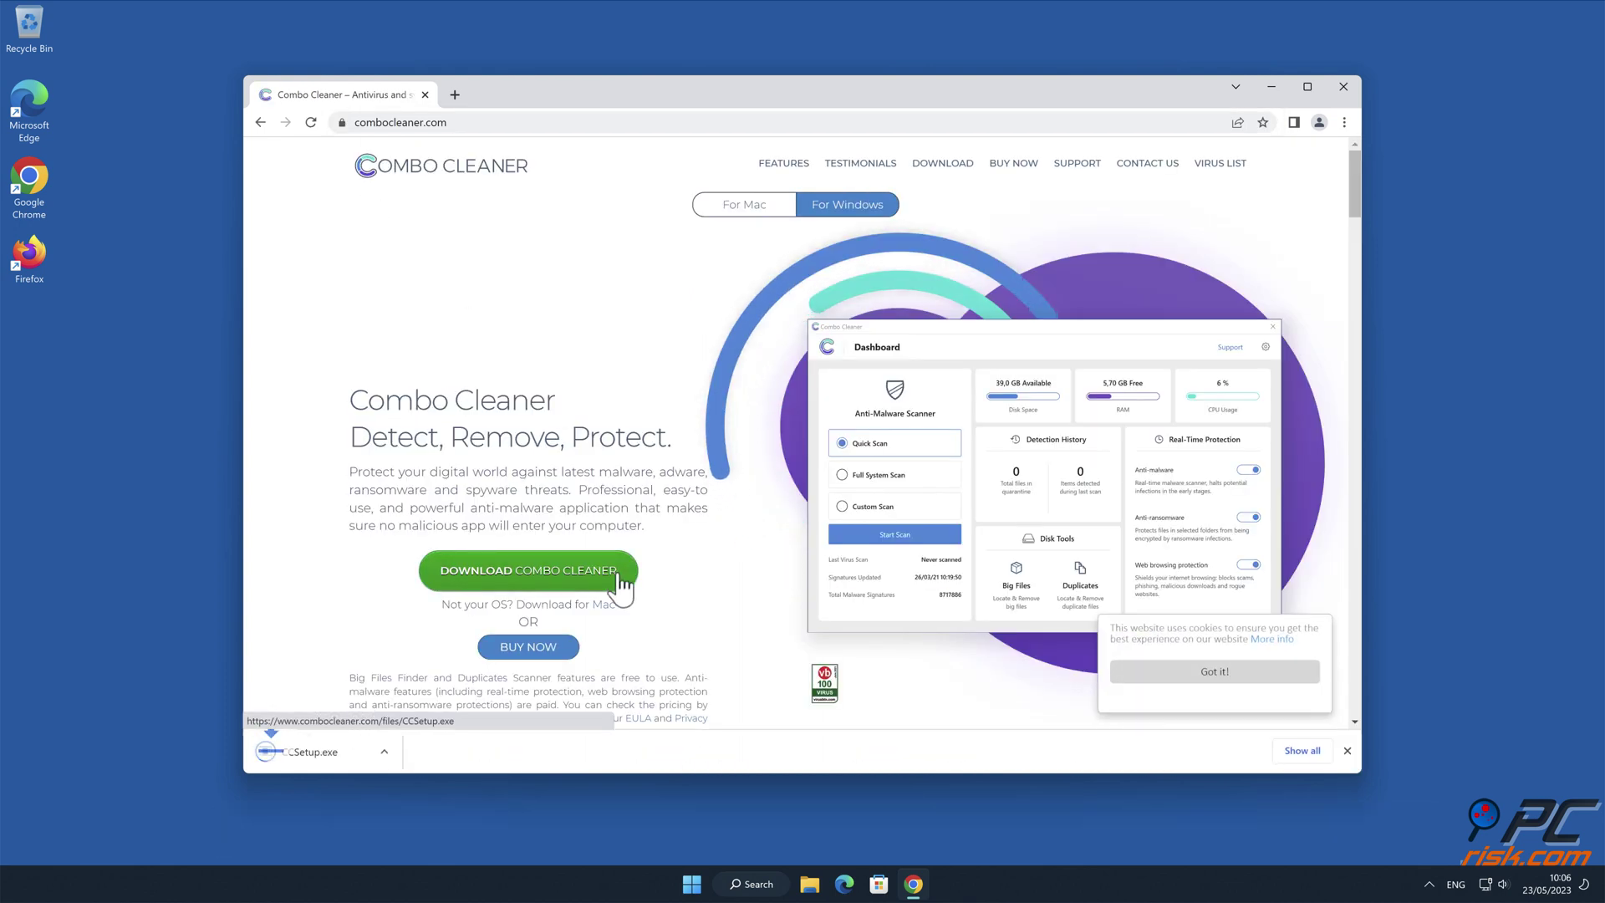
Step: Run CCSetup.exe, approve the device-change prompt, install Combo Cleaner, and close Chrome
click(361, 755)
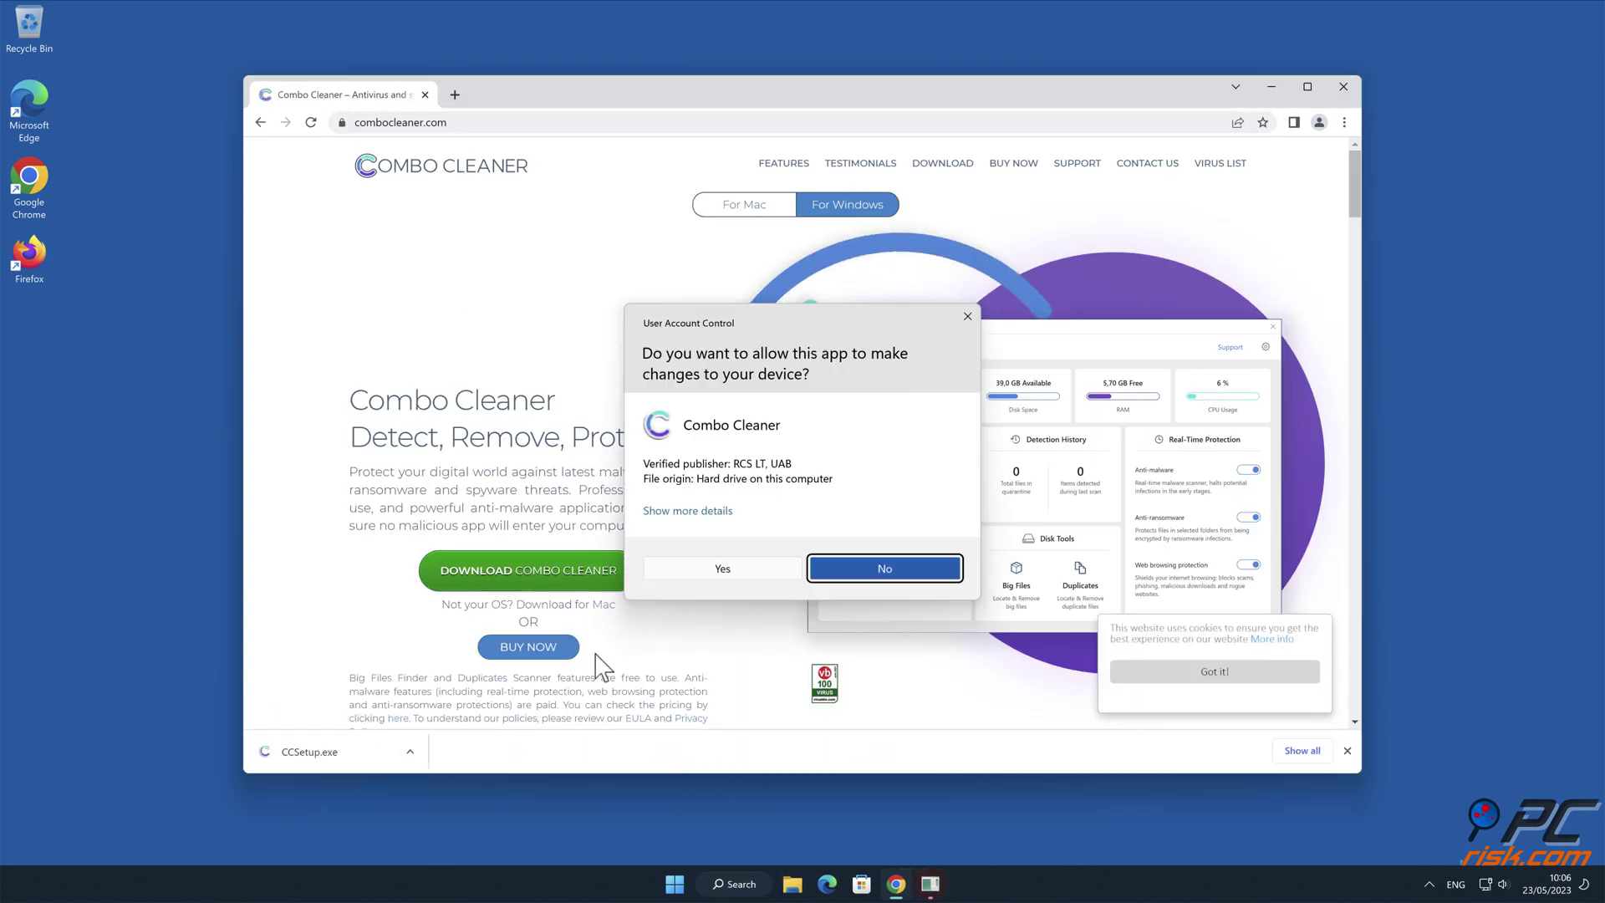
click(722, 576)
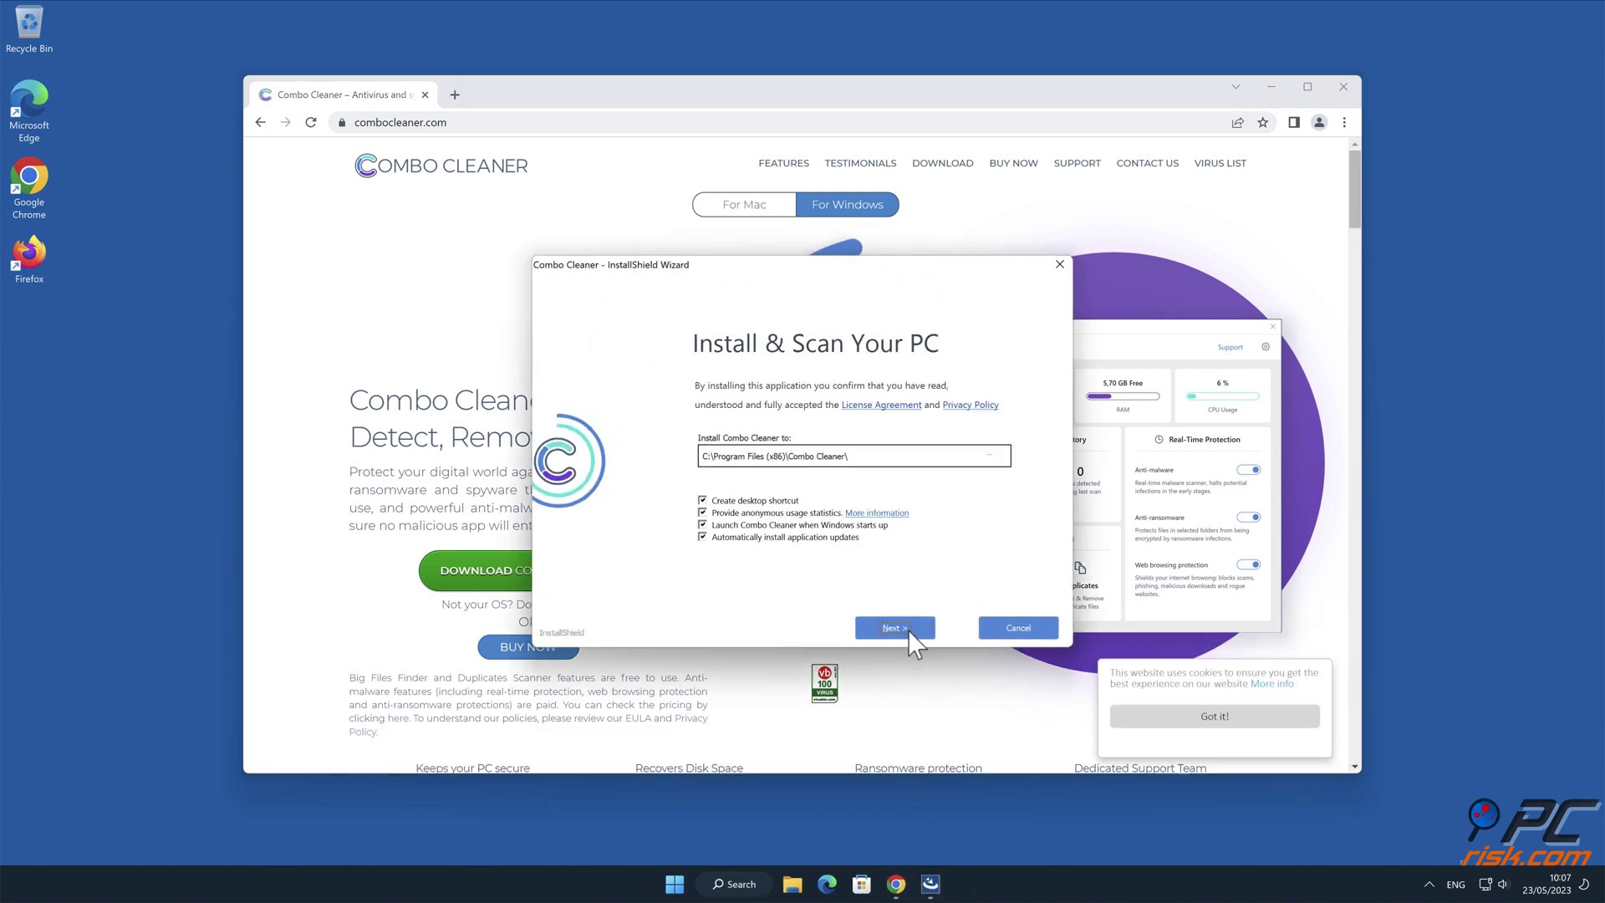
click(908, 629)
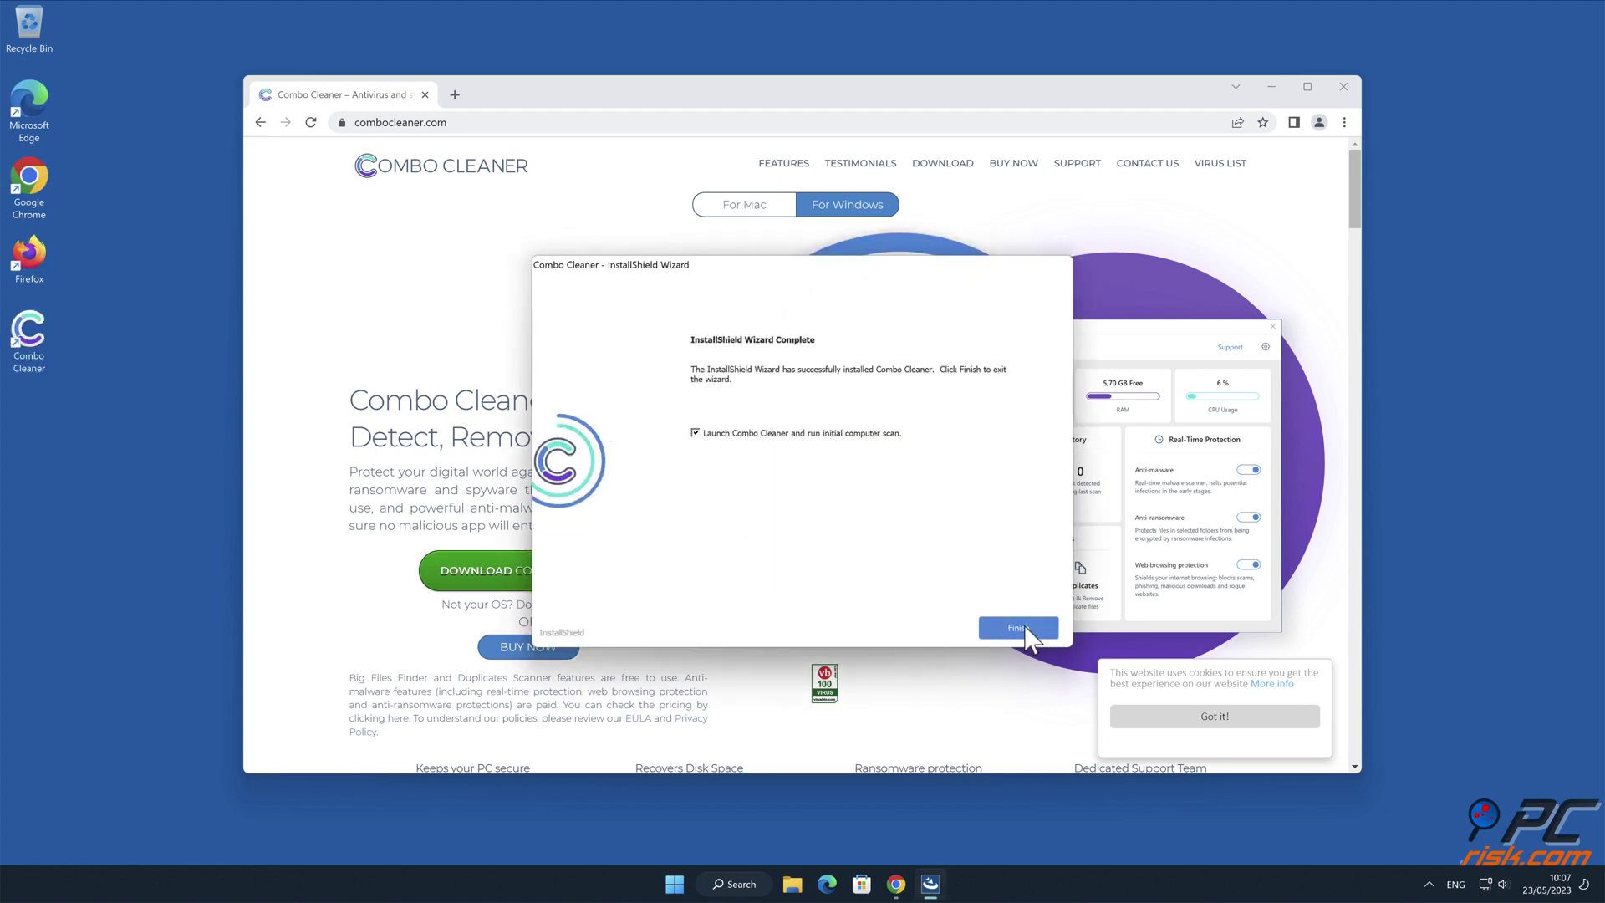
click(1018, 627)
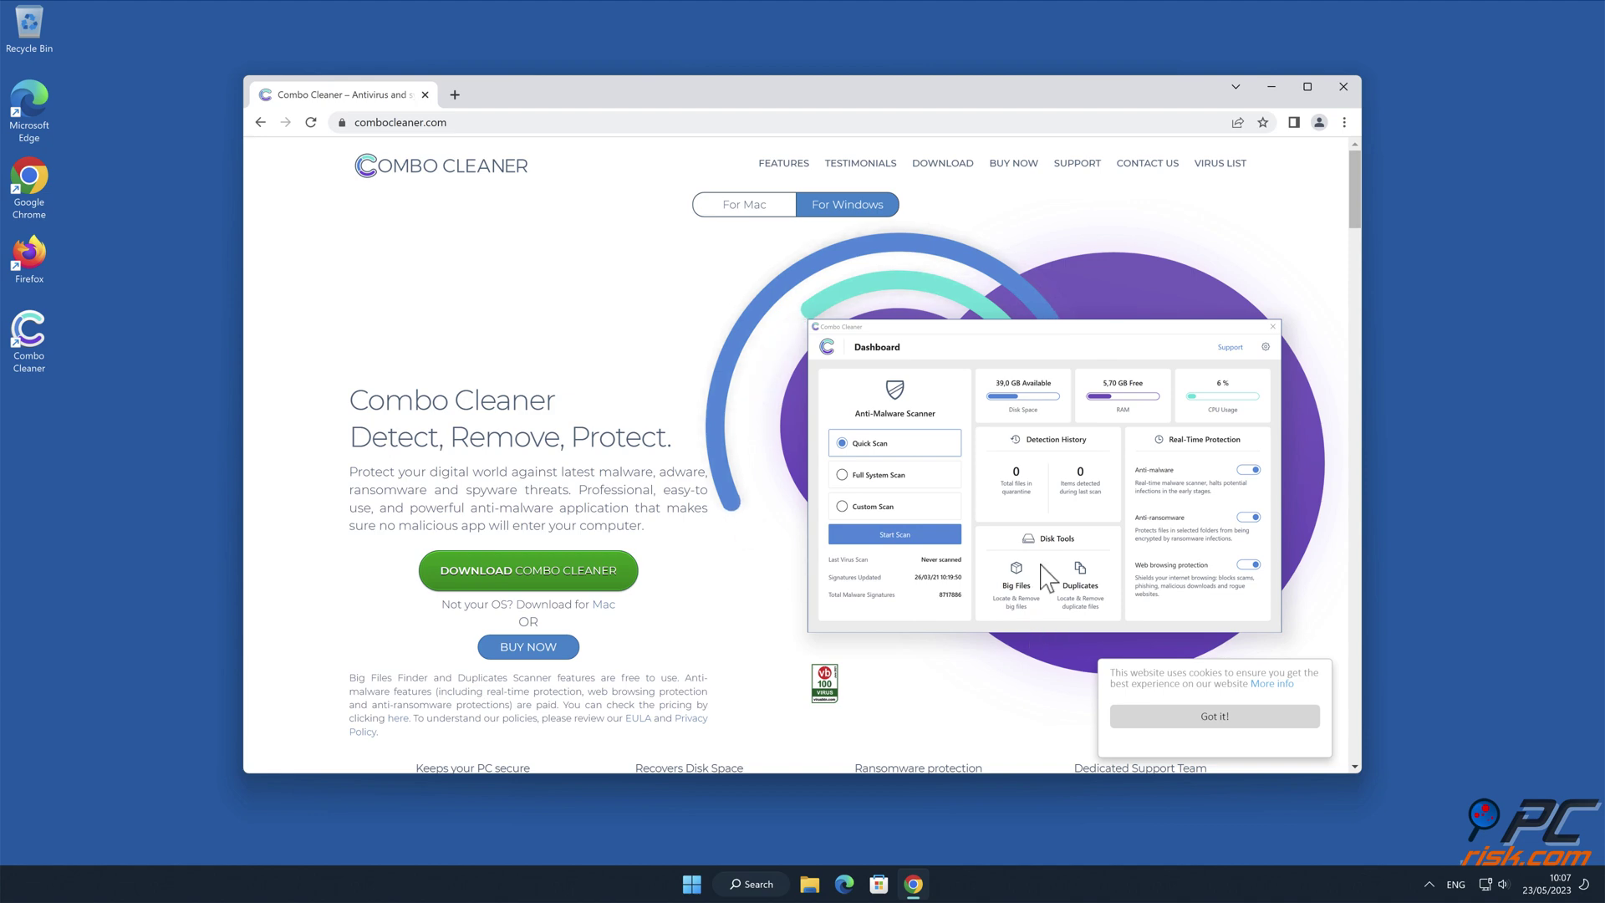
click(1343, 87)
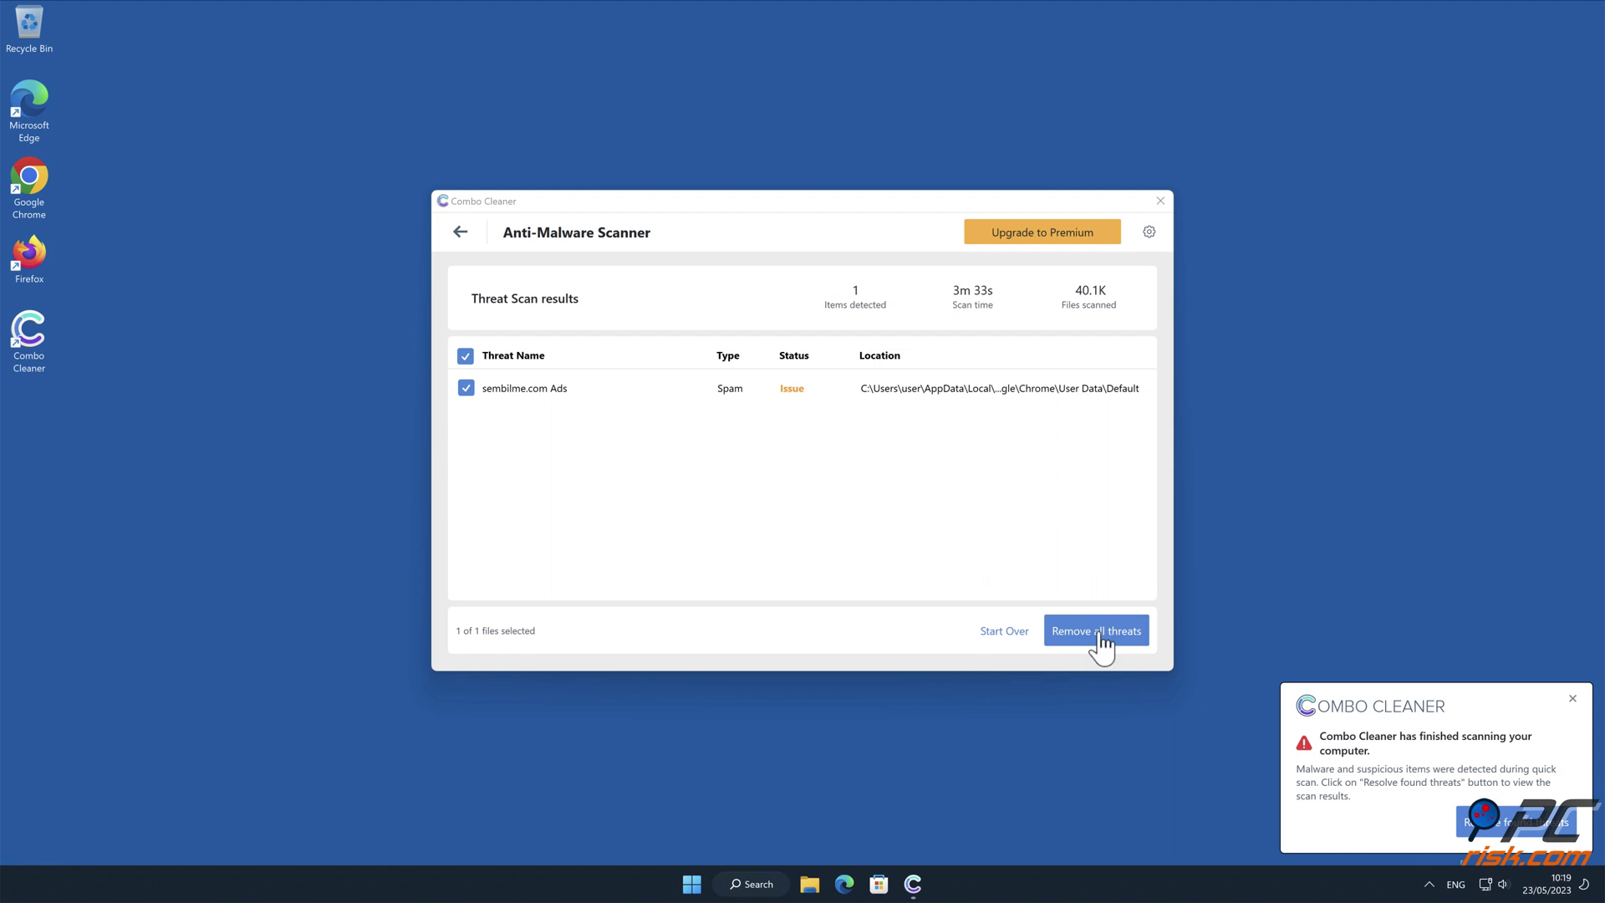
Step: Activate Combo Cleaner premium and move the sembilme.com Ads threat to quarantine
click(1097, 635)
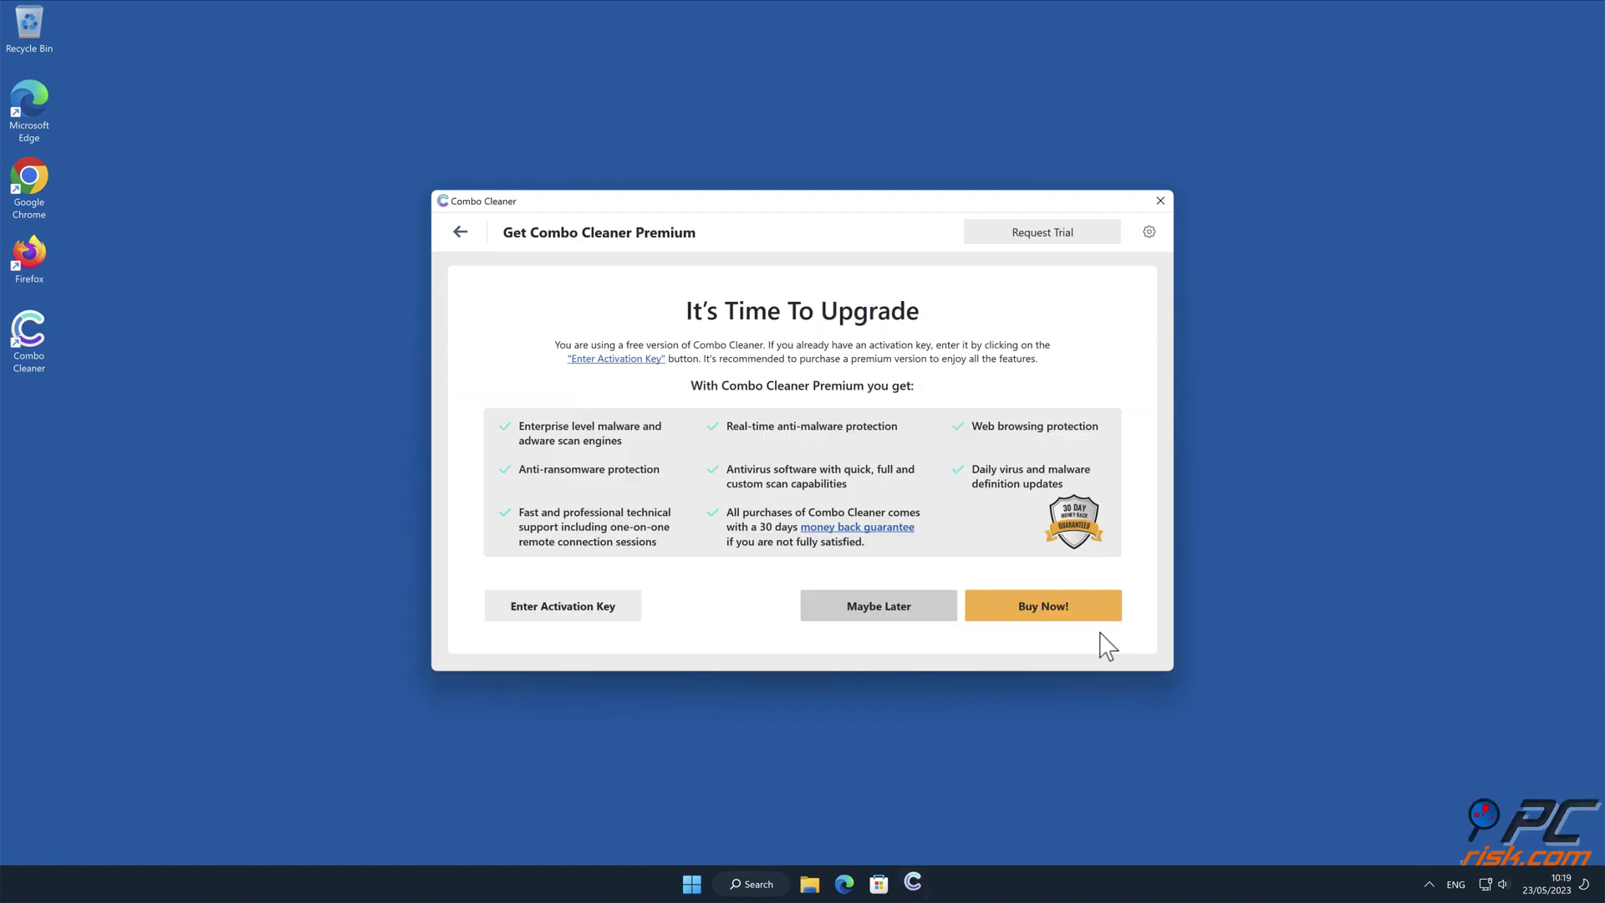
click(629, 616)
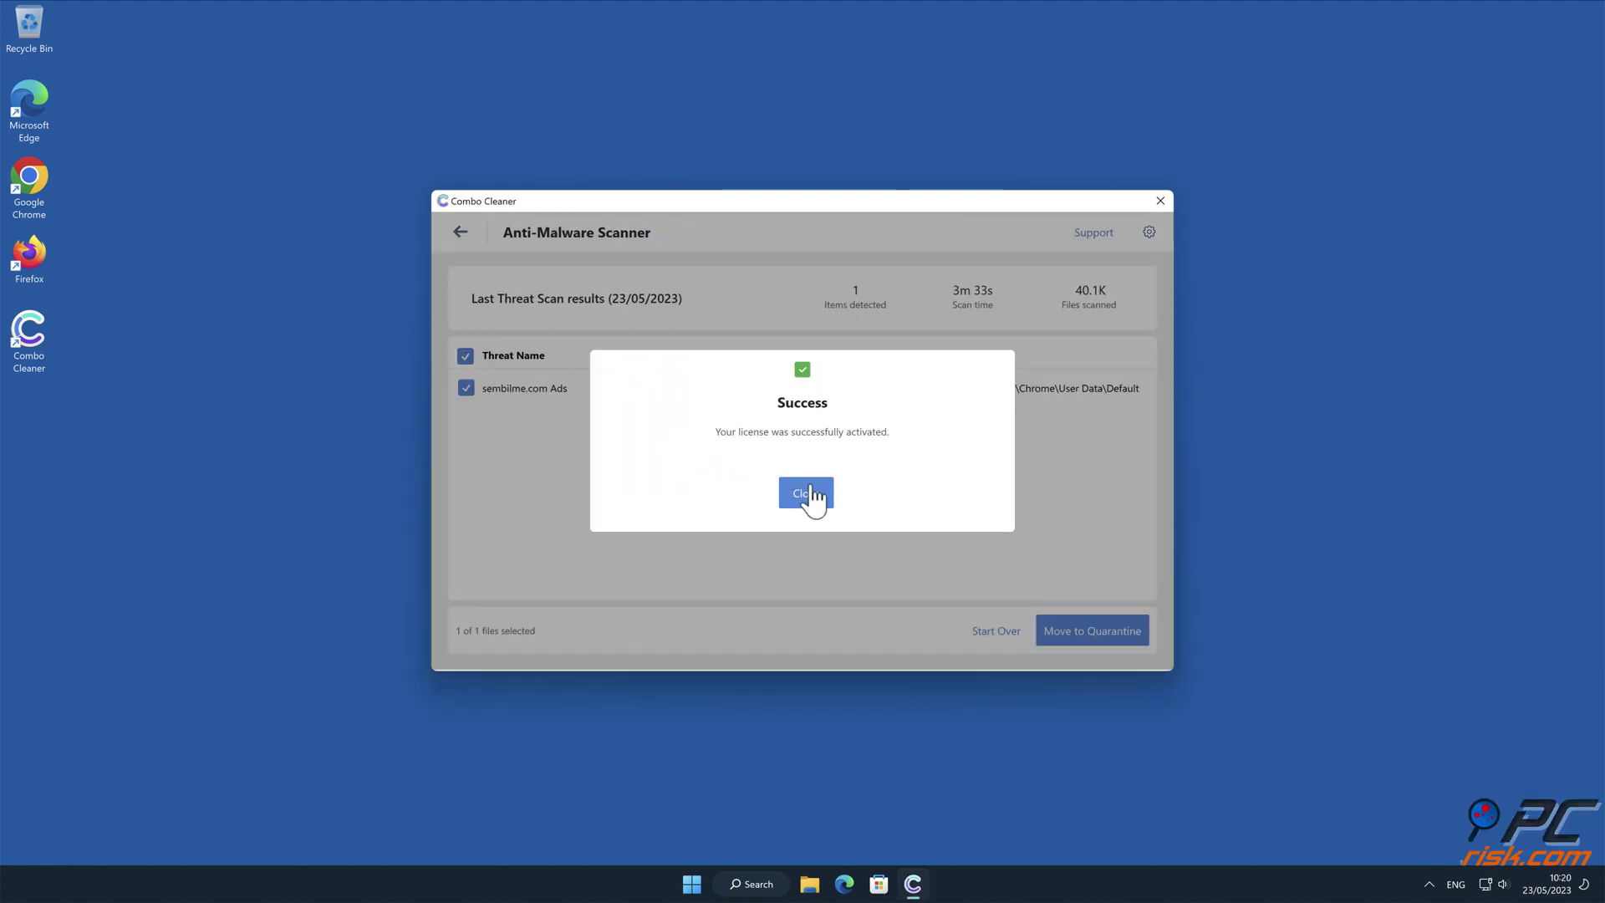
click(807, 495)
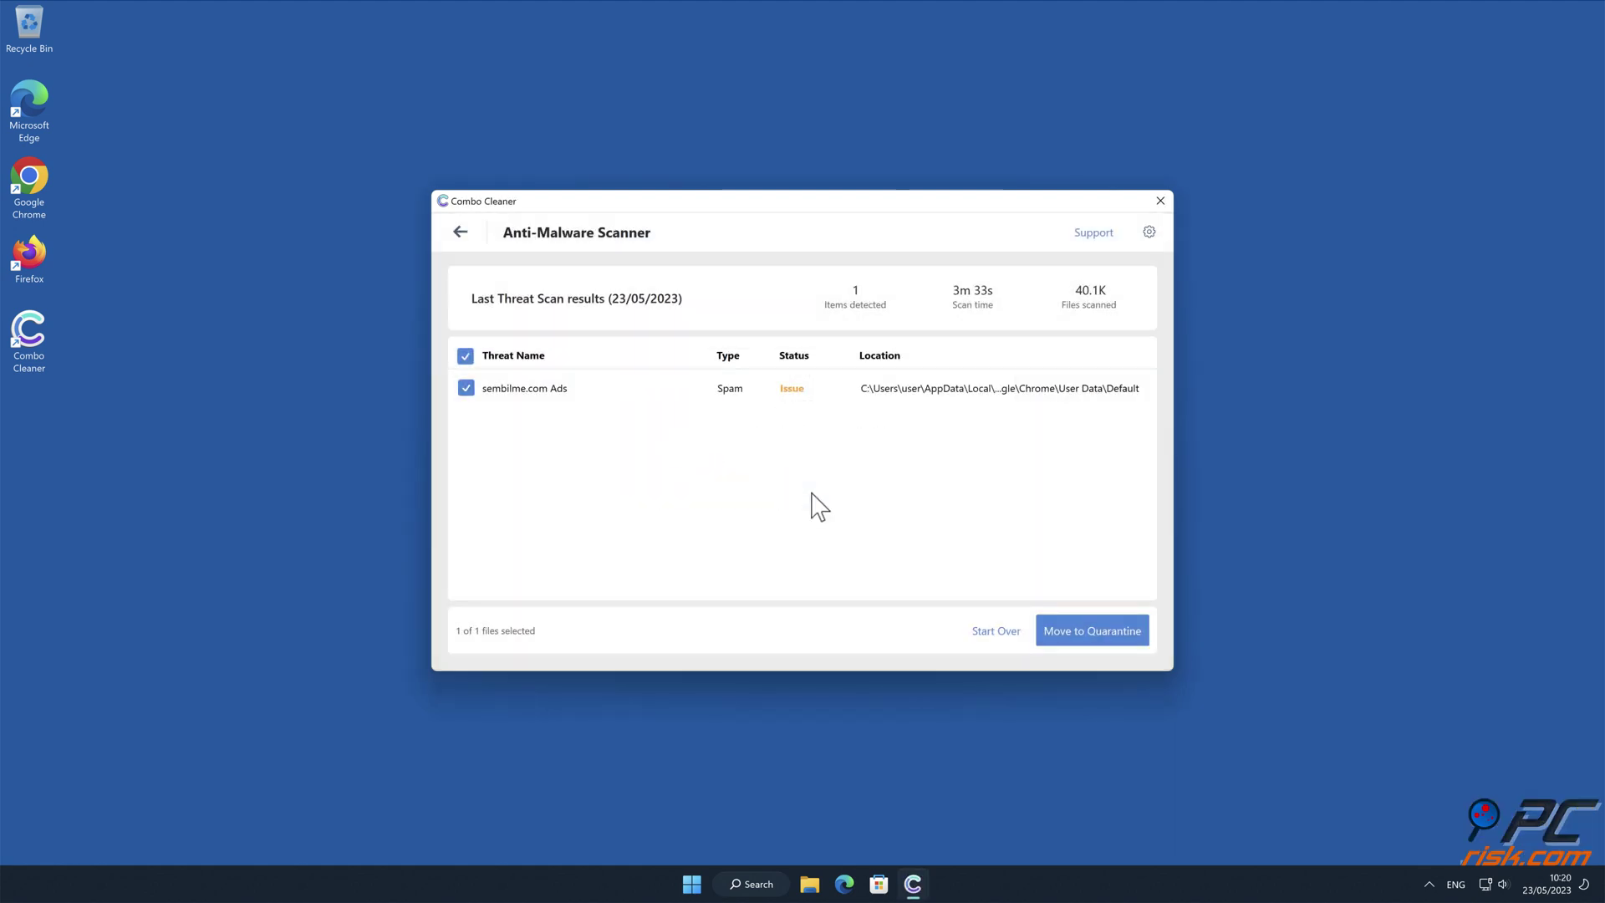
click(1106, 632)
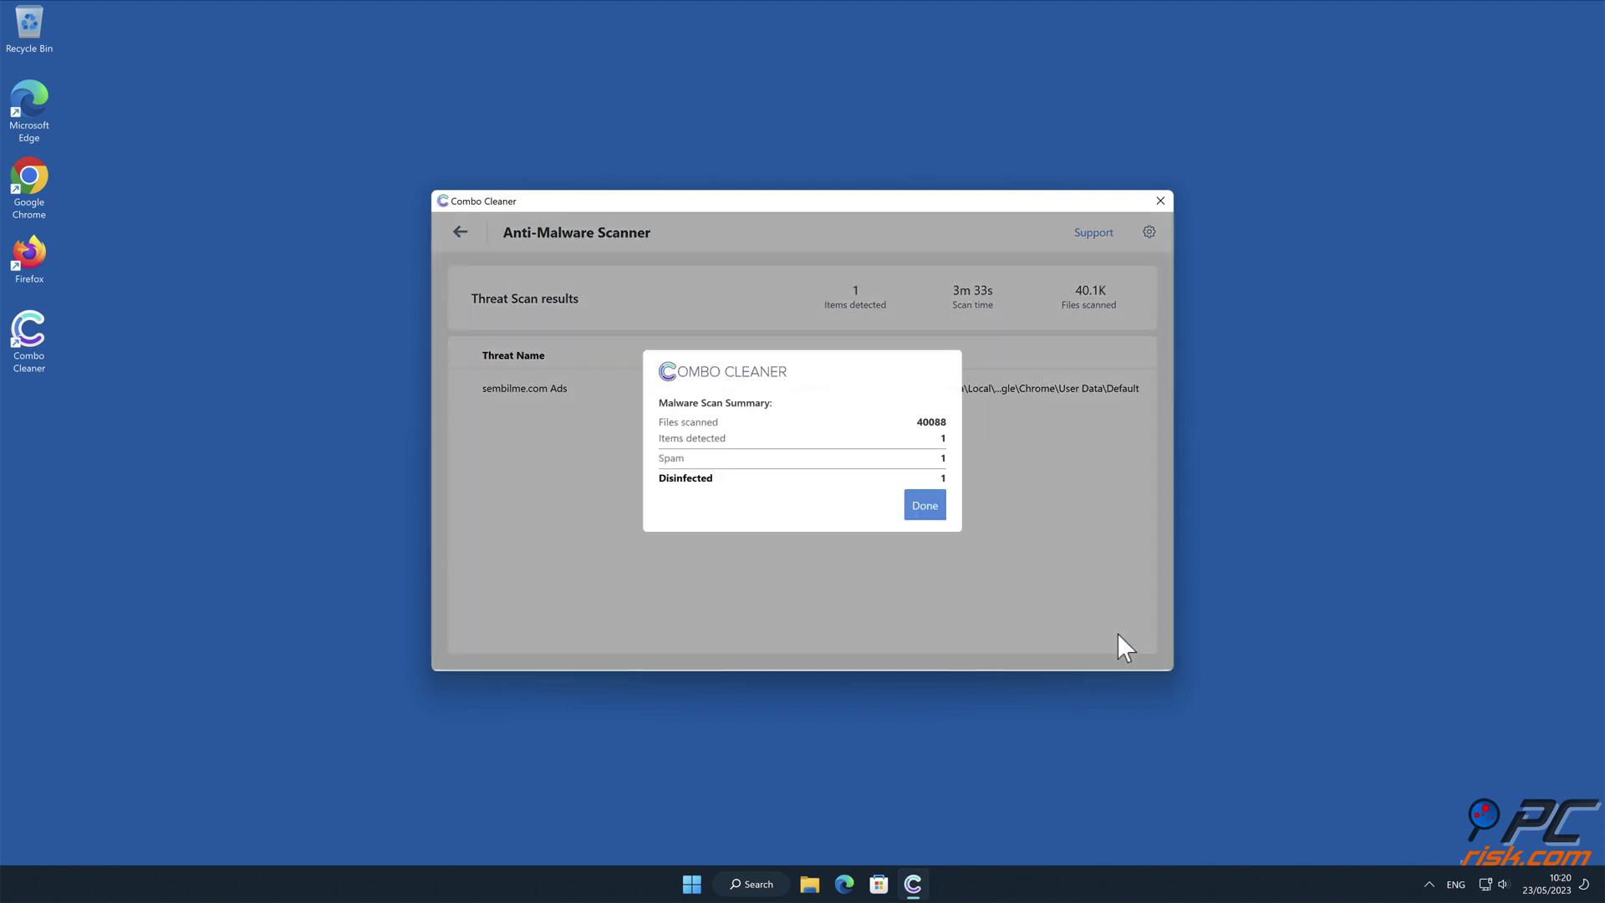
click(926, 509)
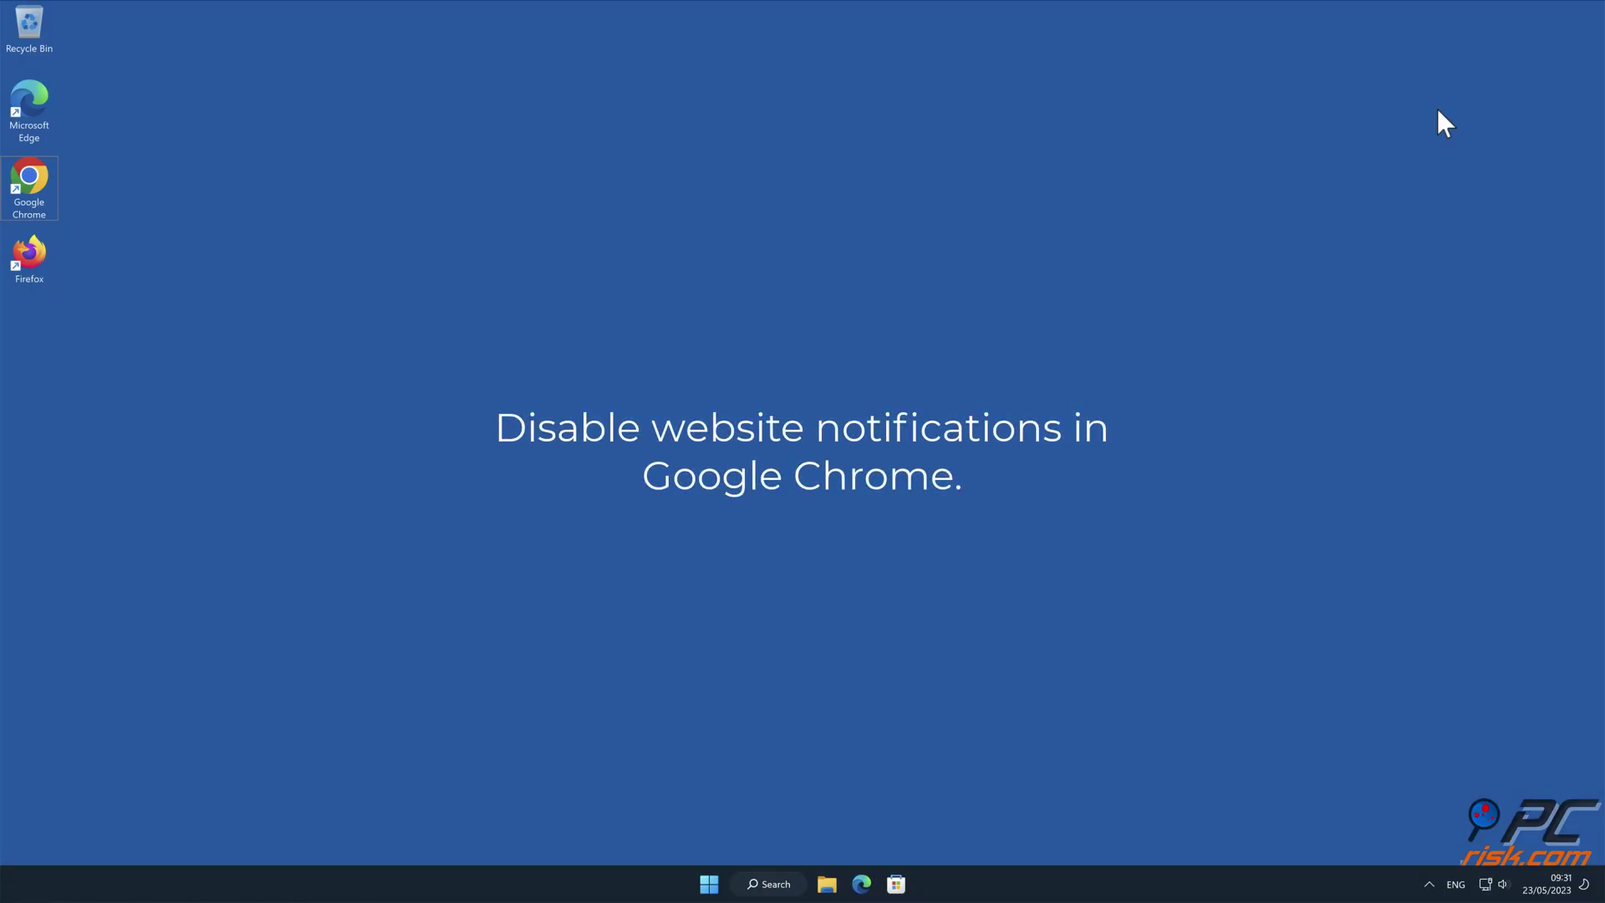
Step: Launch Chrome from the desktop icon and open its Settings page
double_click(30, 178)
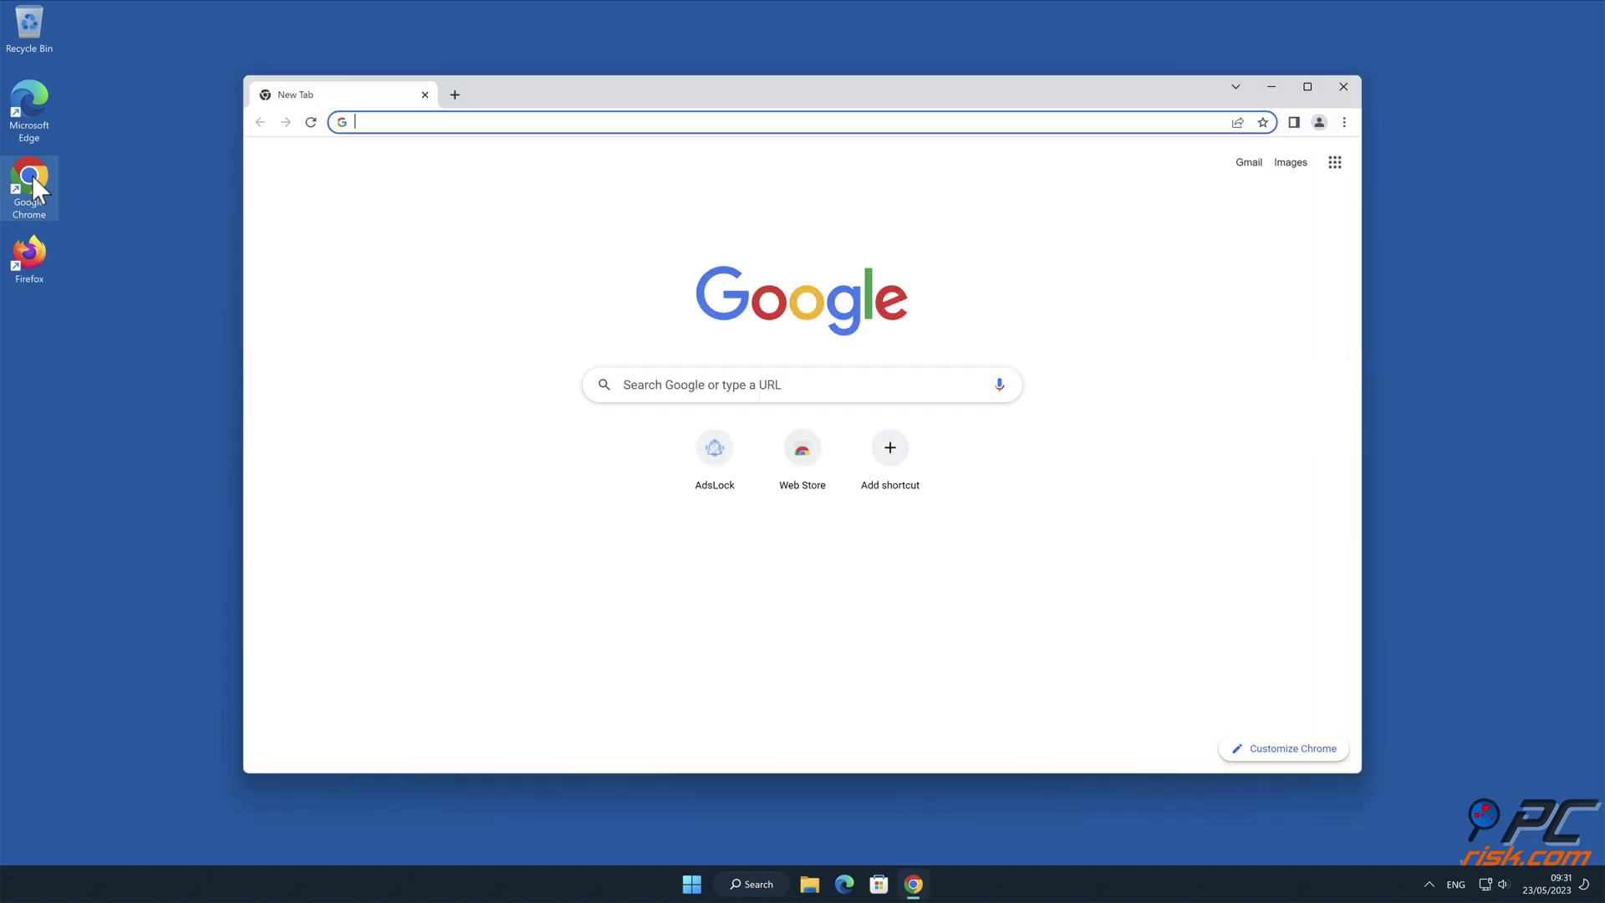
click(1477, 271)
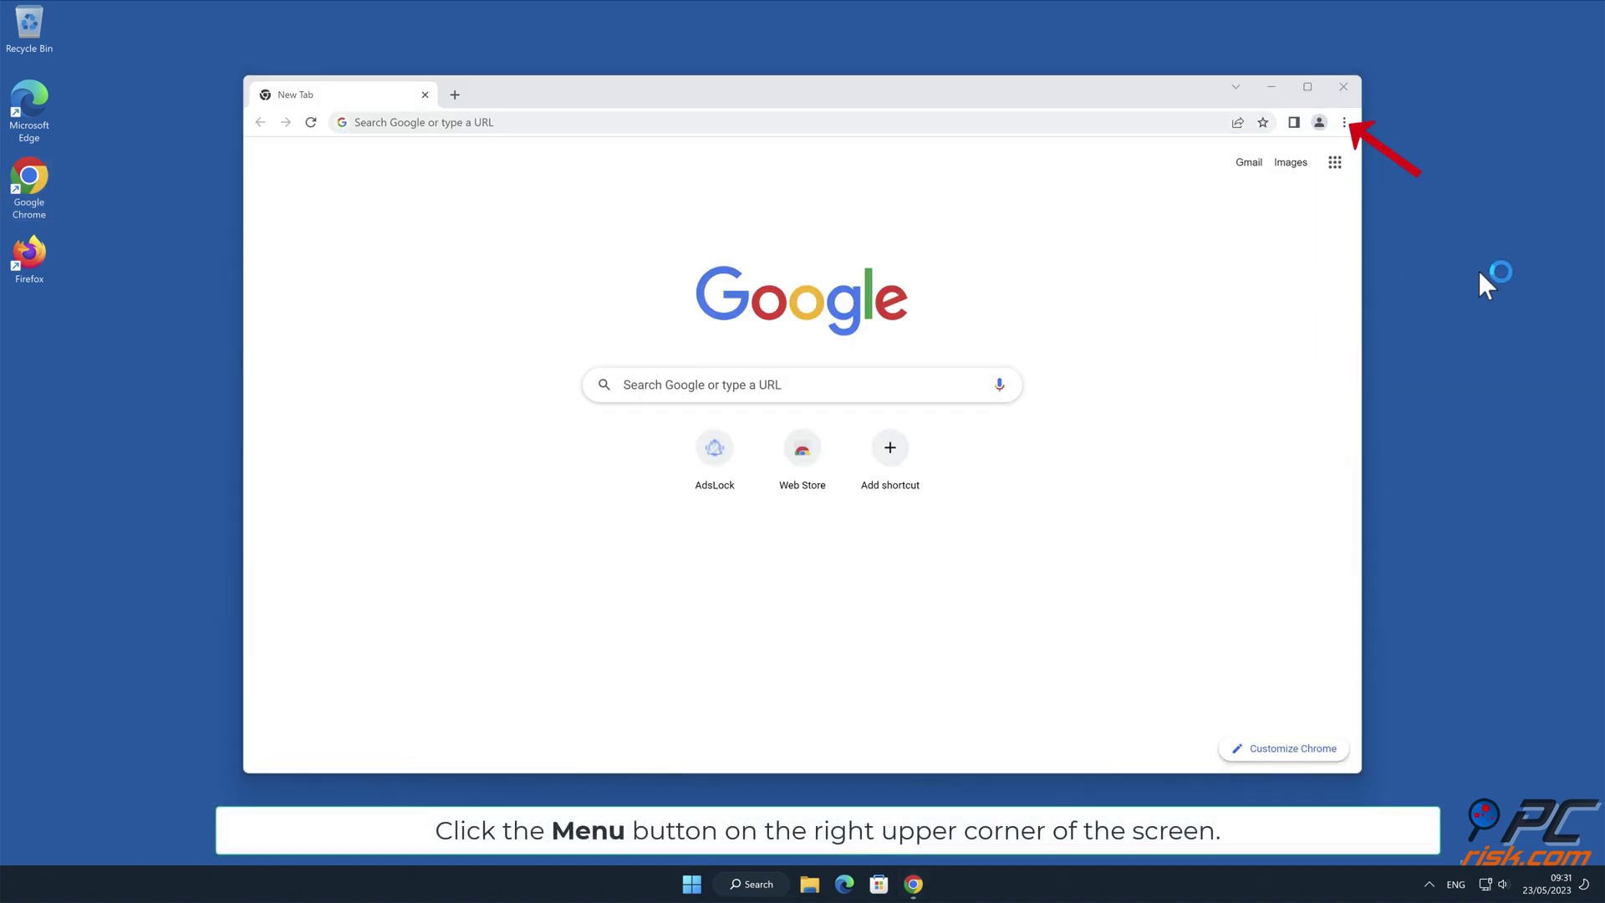
click(1345, 123)
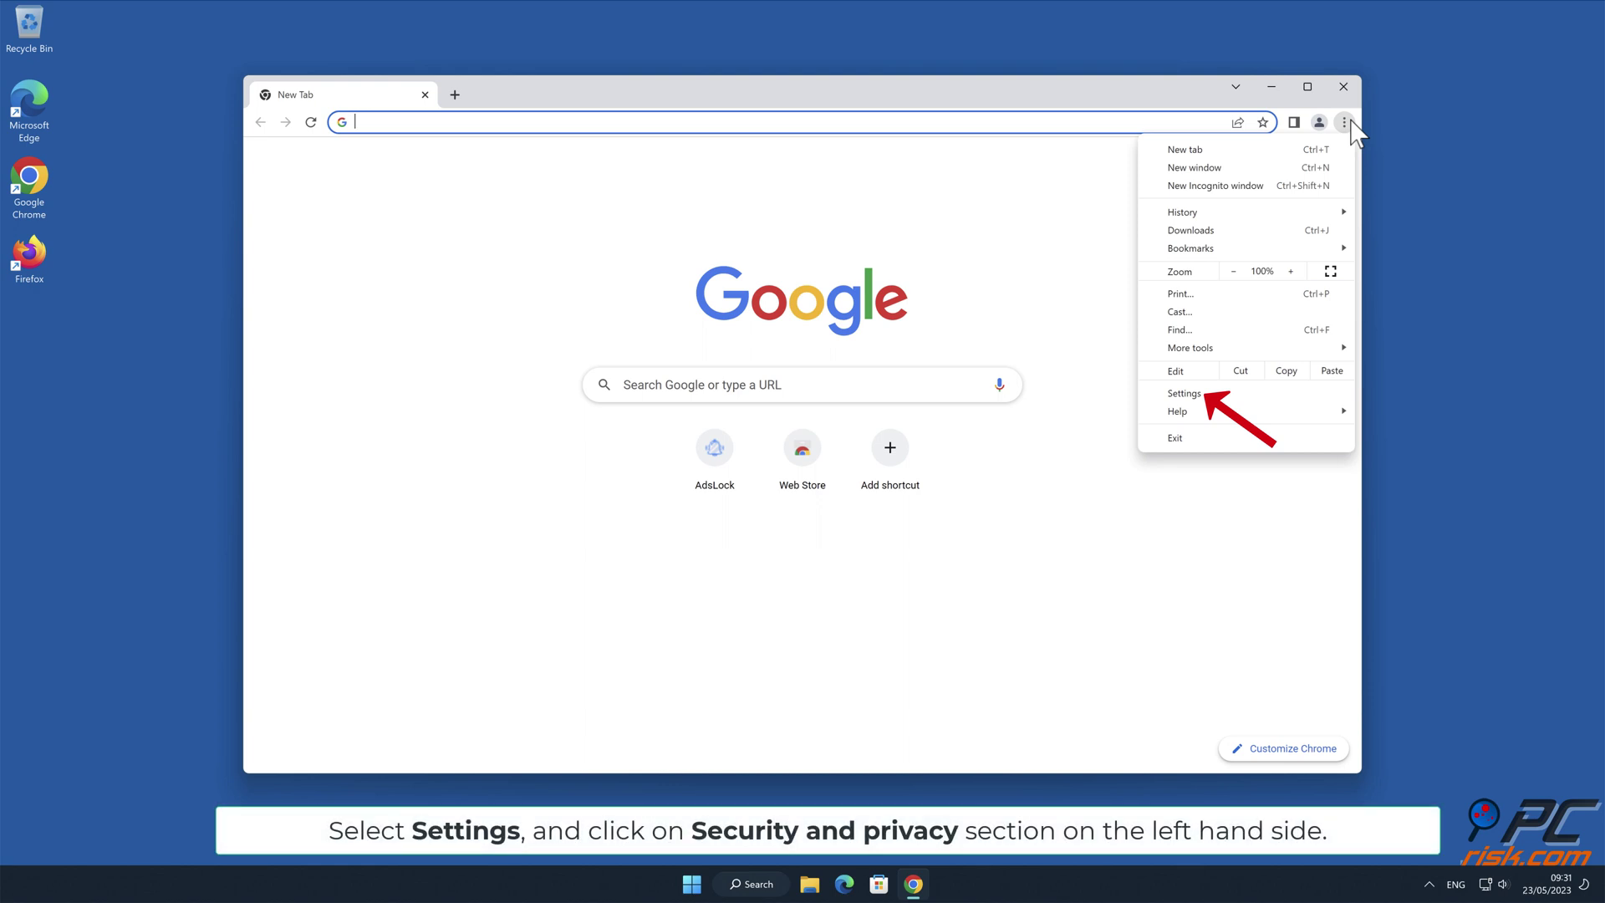
click(1219, 396)
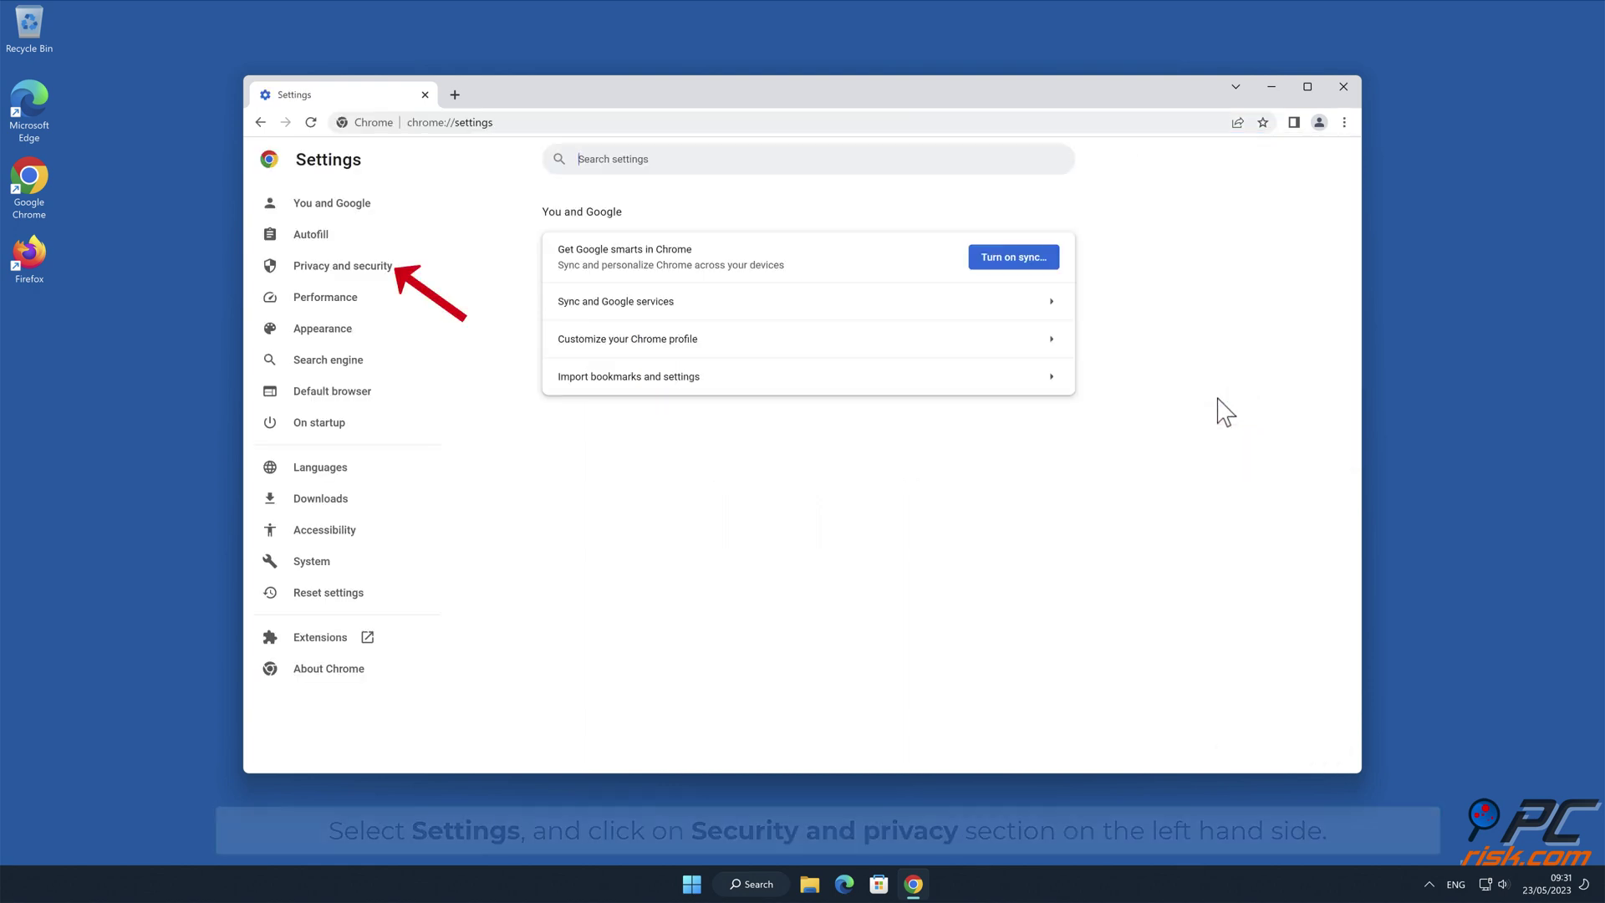
Step: Under Privacy and security > Site settings > Notifications, remove sembilme.com, then close Chrome
click(400, 268)
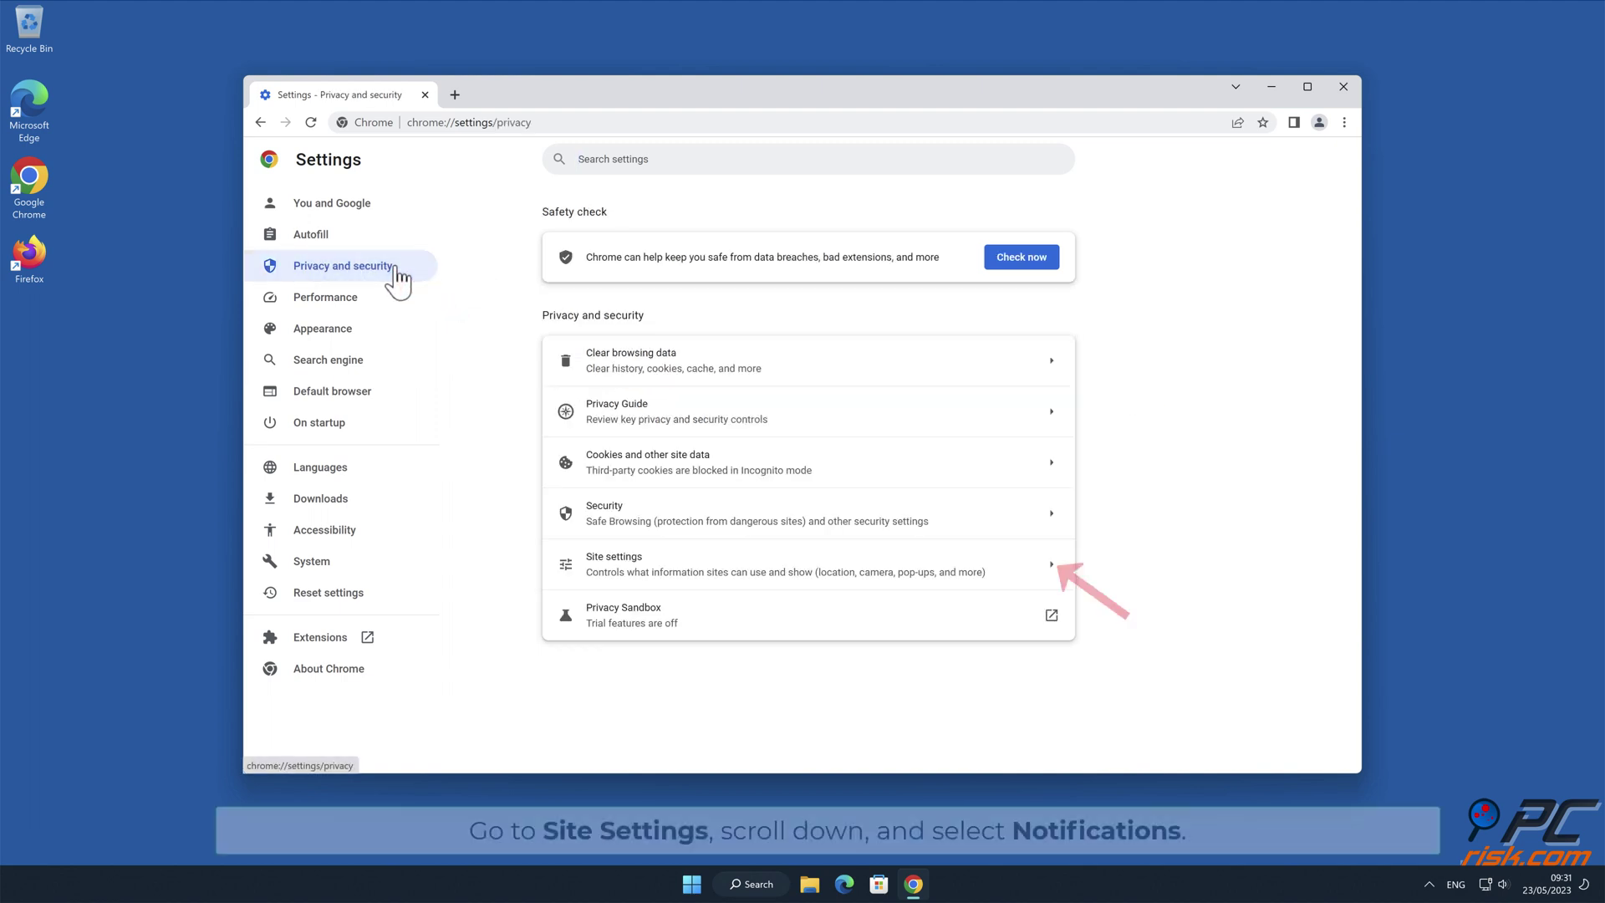
click(1052, 571)
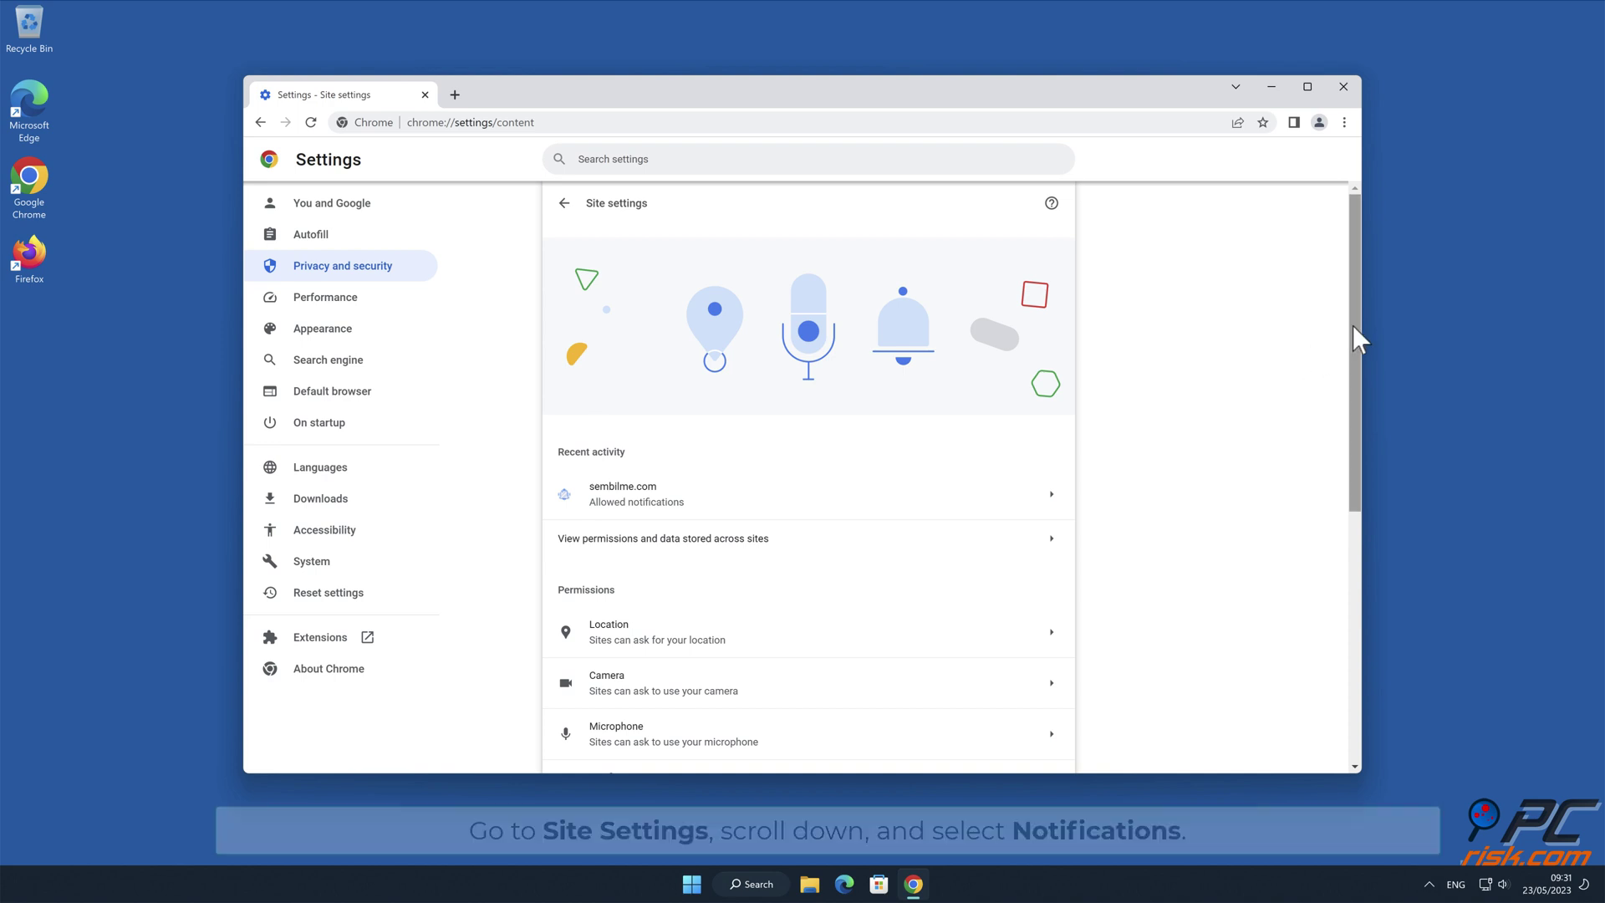
drag(1354, 337, 1356, 499)
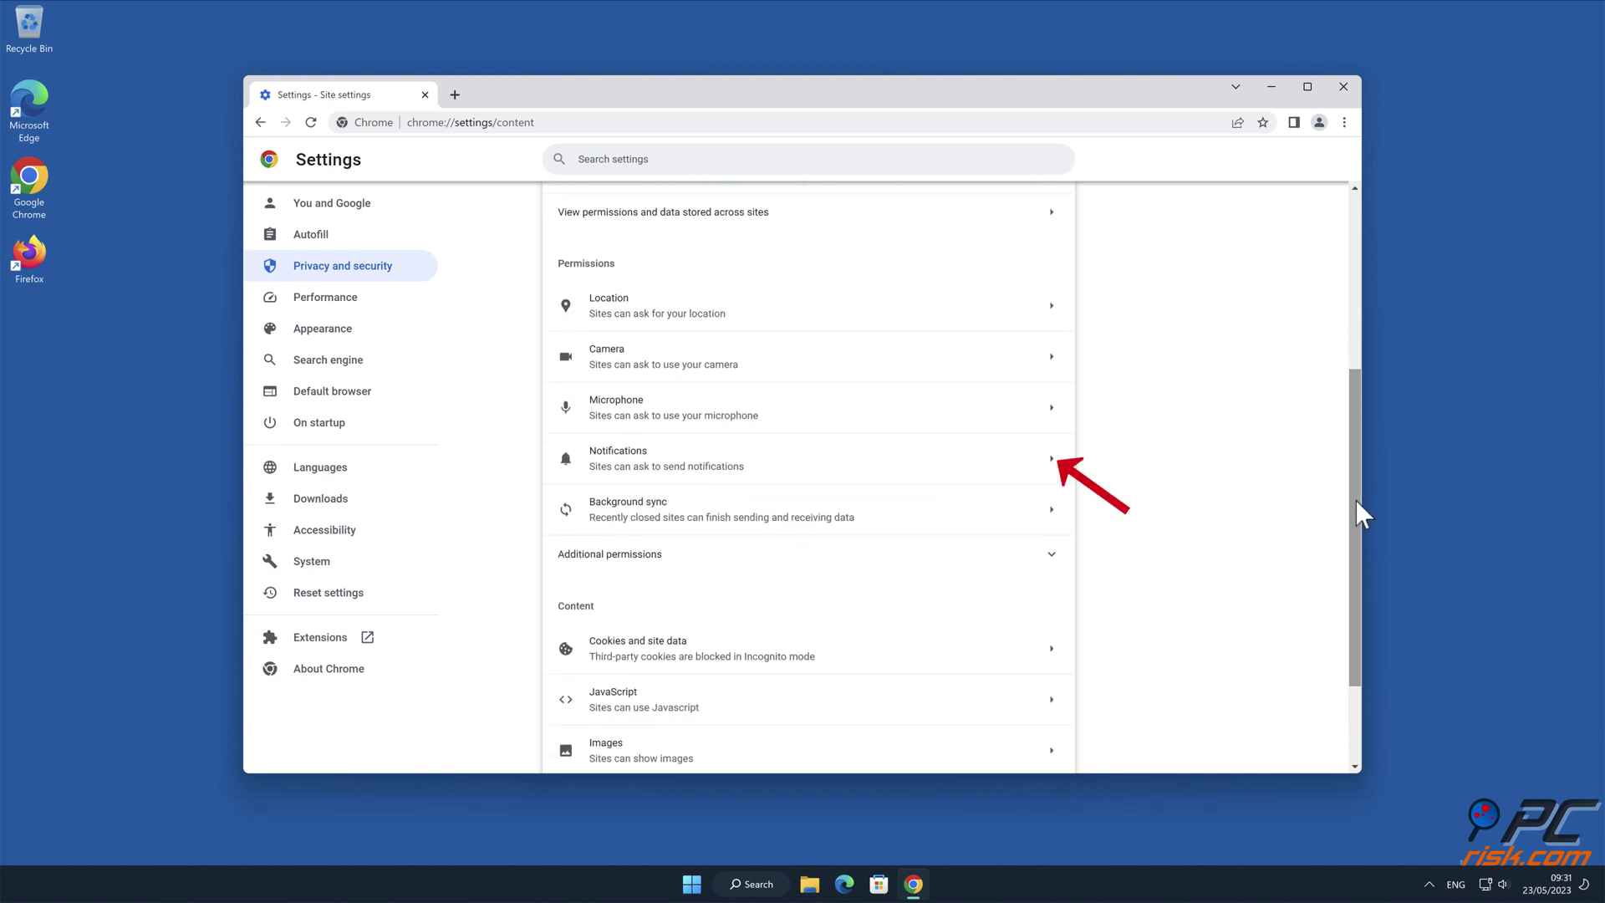
click(1056, 467)
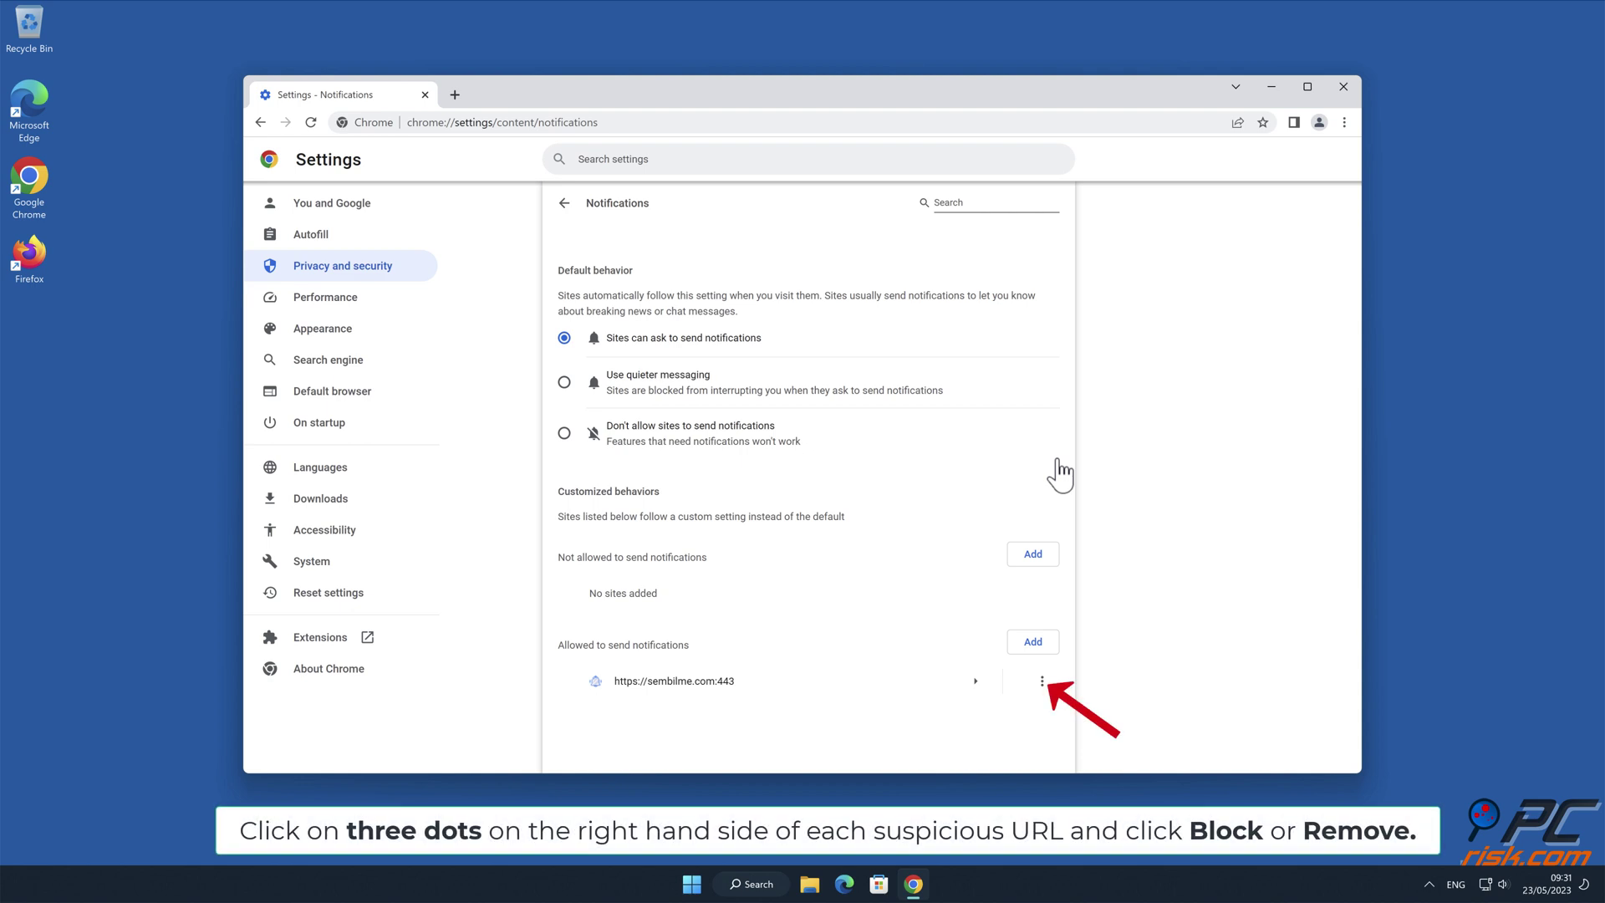
click(1042, 681)
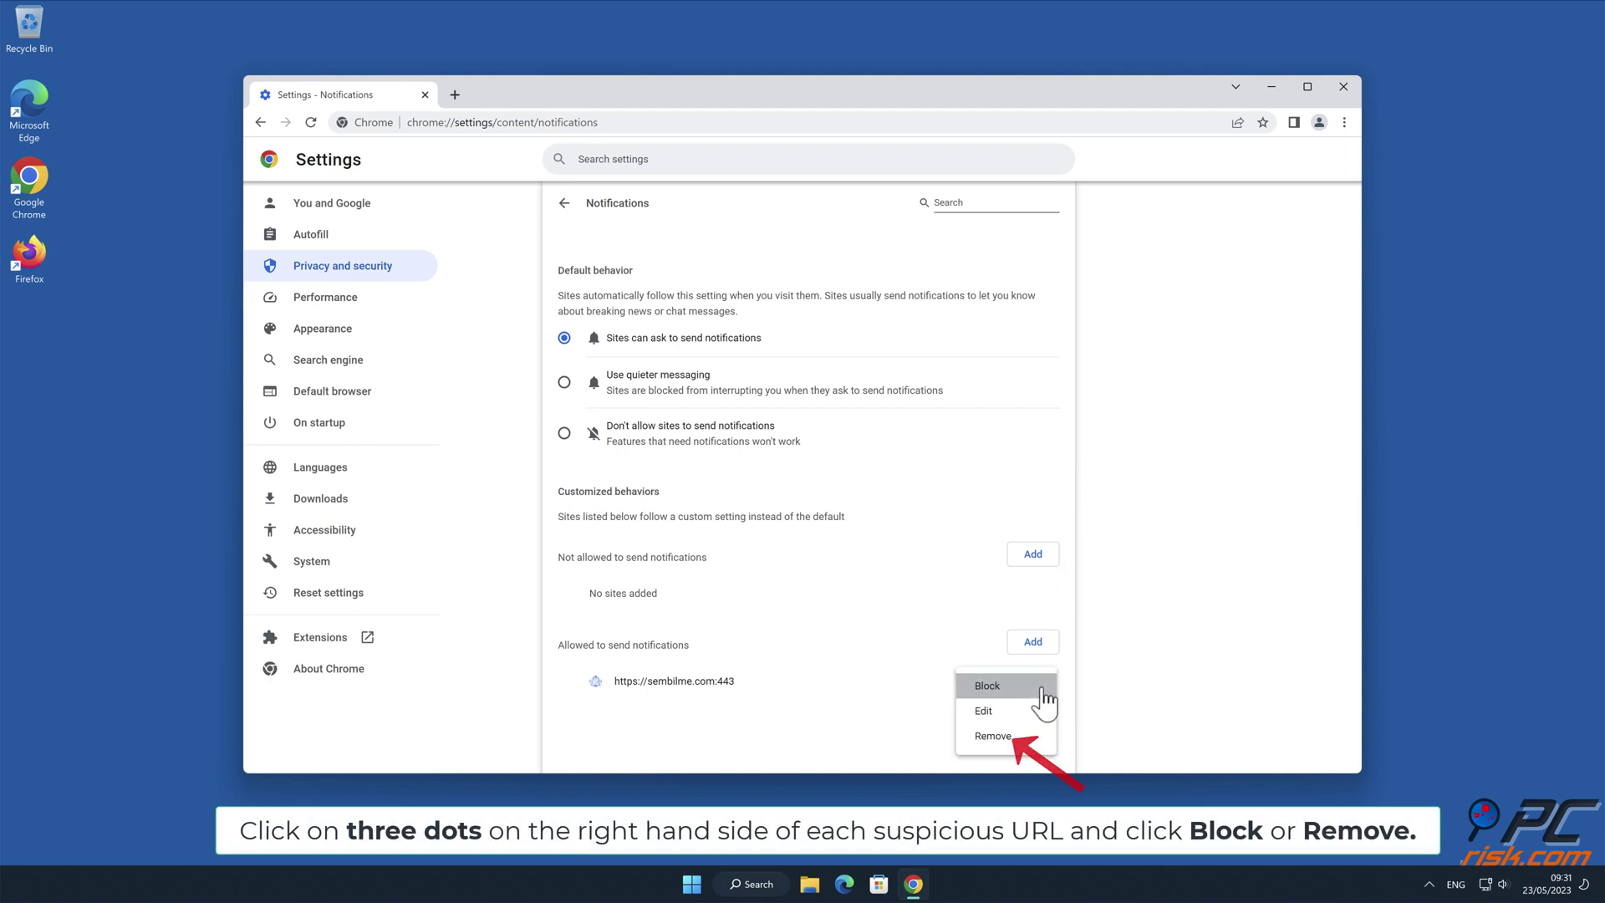
click(1012, 738)
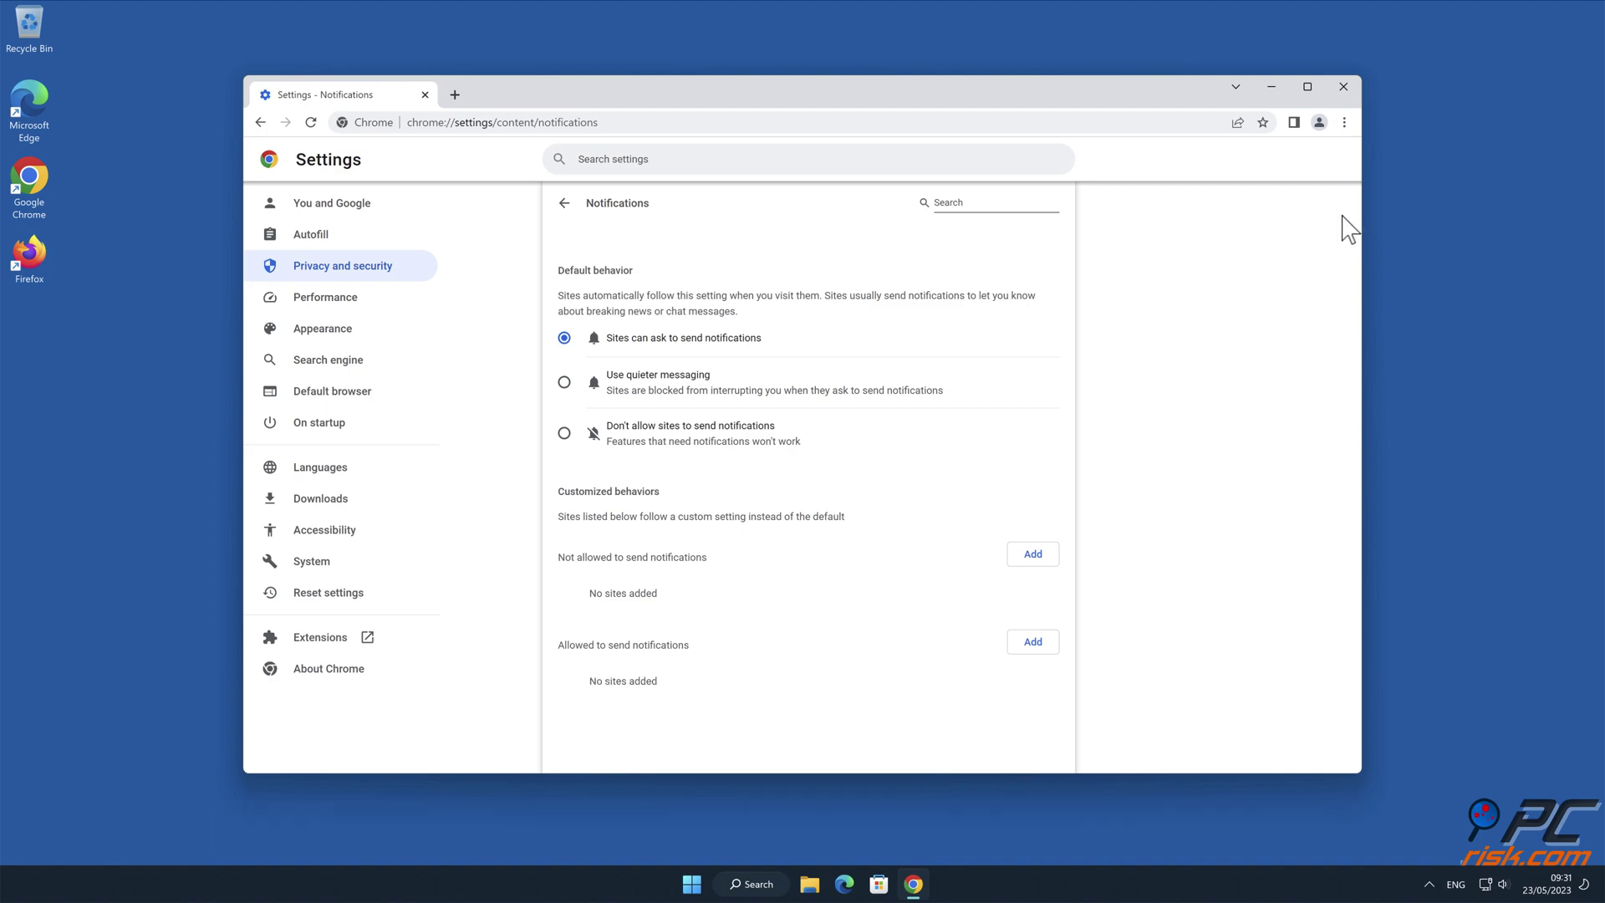
click(1343, 86)
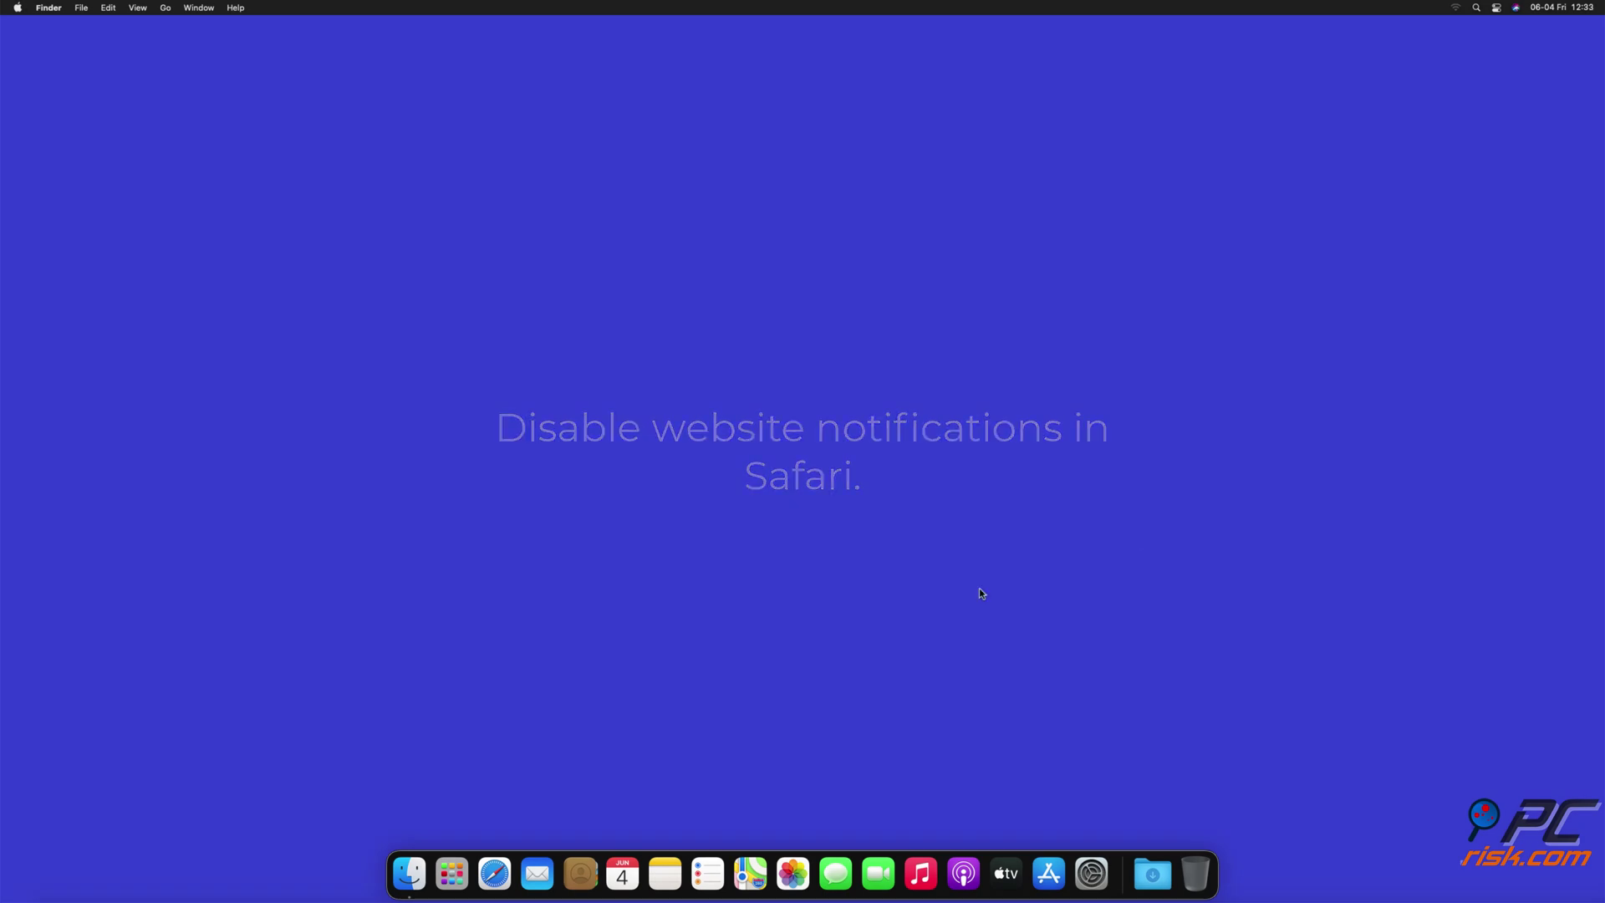
Step: Launch Safari and open its Websites > Notifications preferences
click(489, 880)
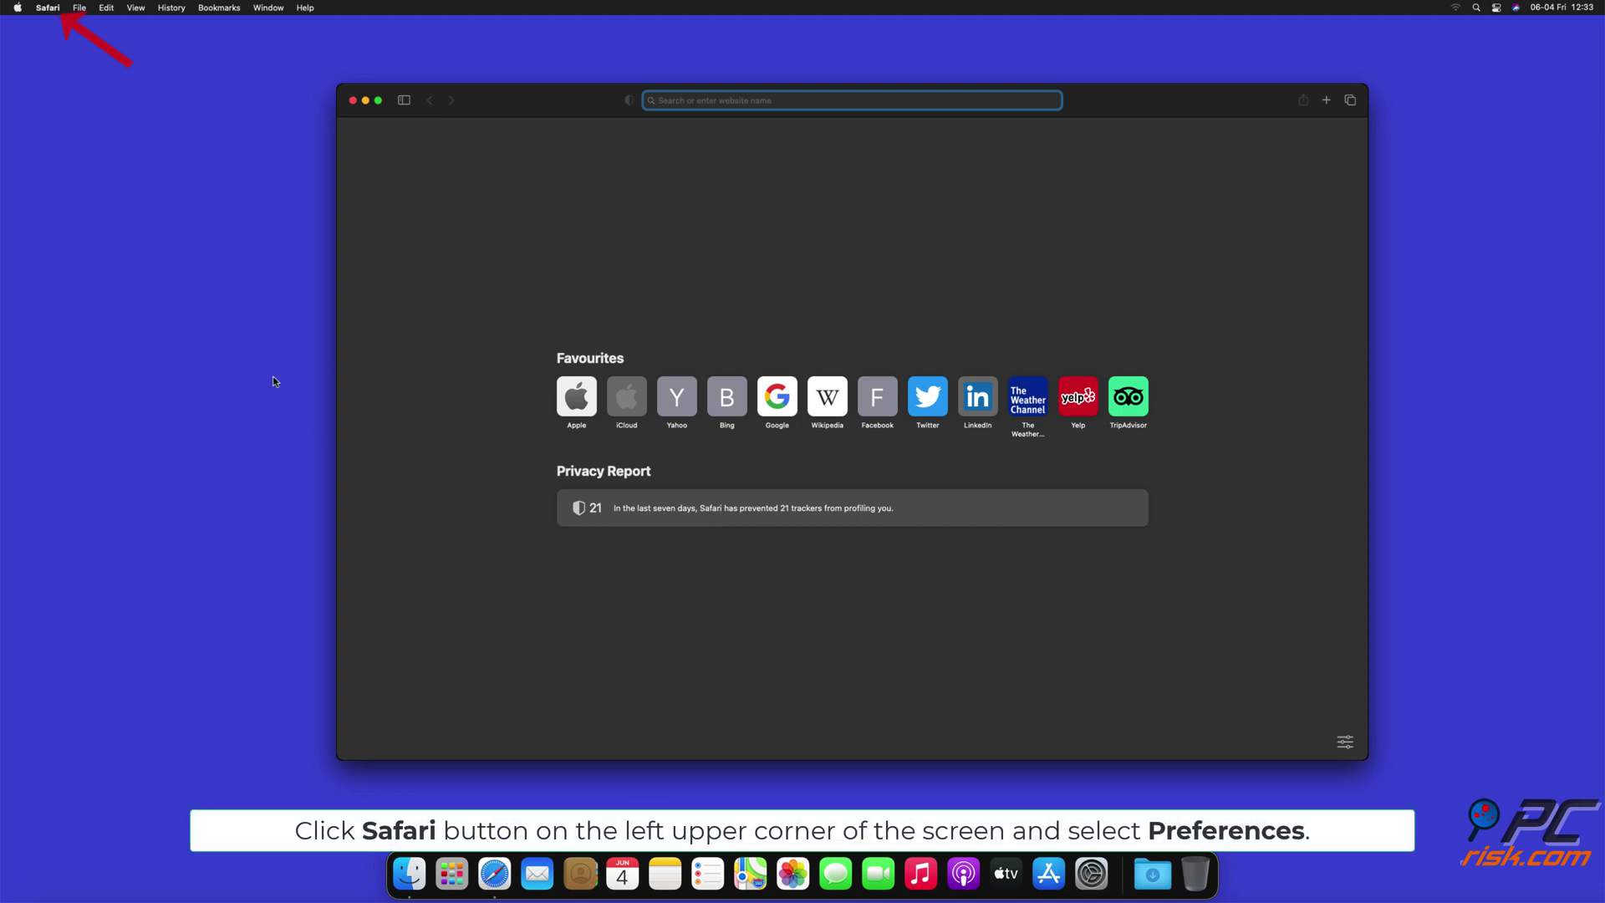
click(48, 8)
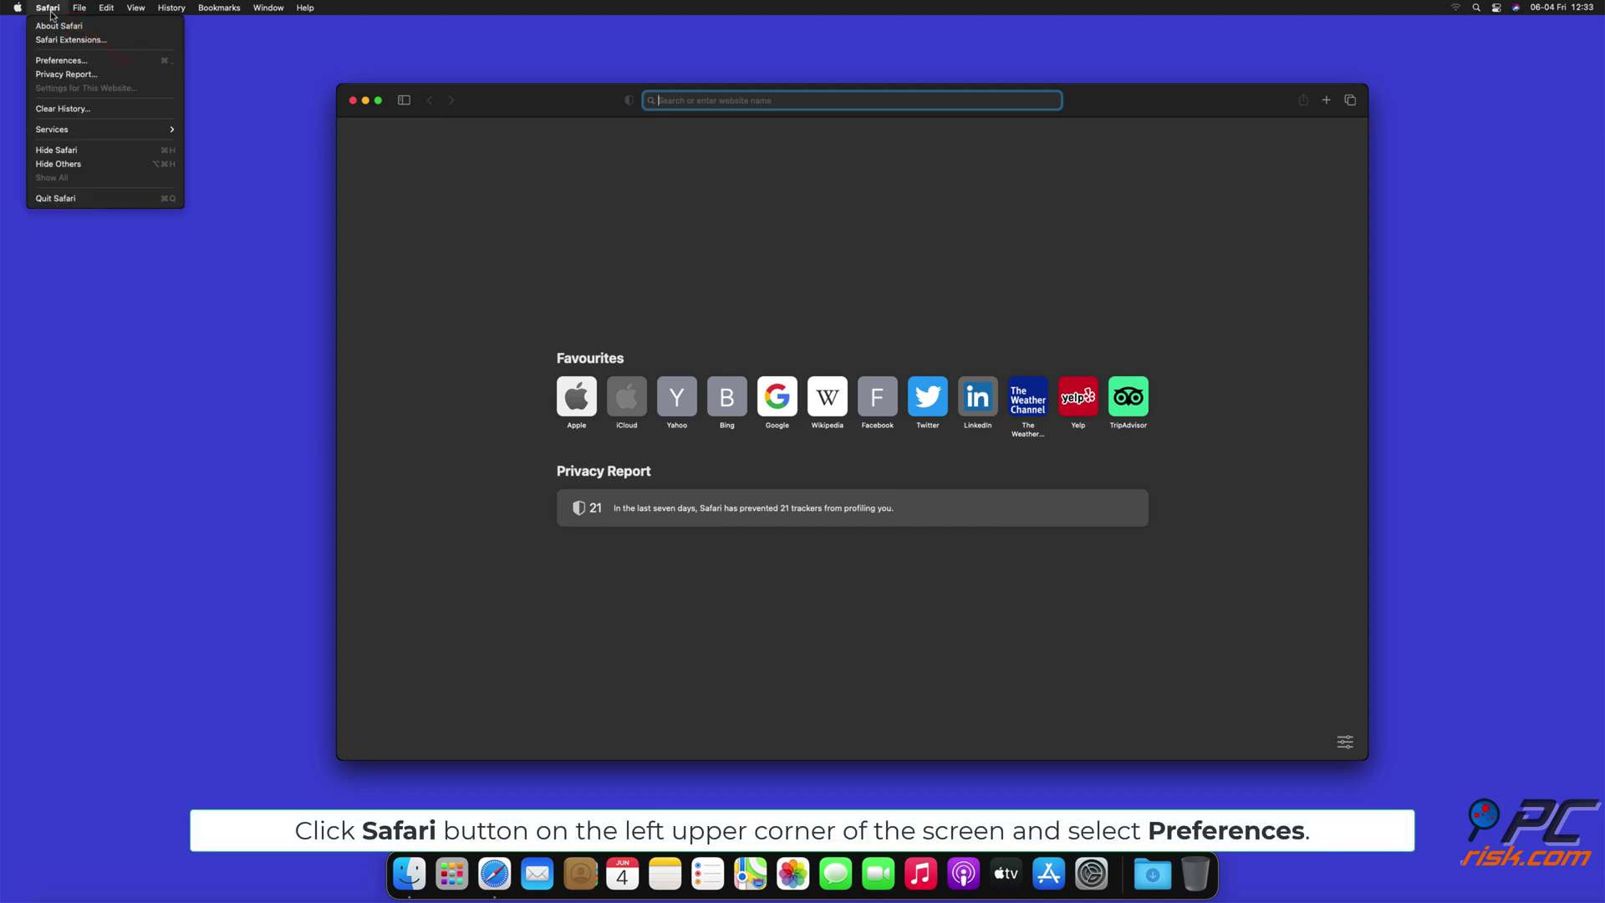
click(79, 61)
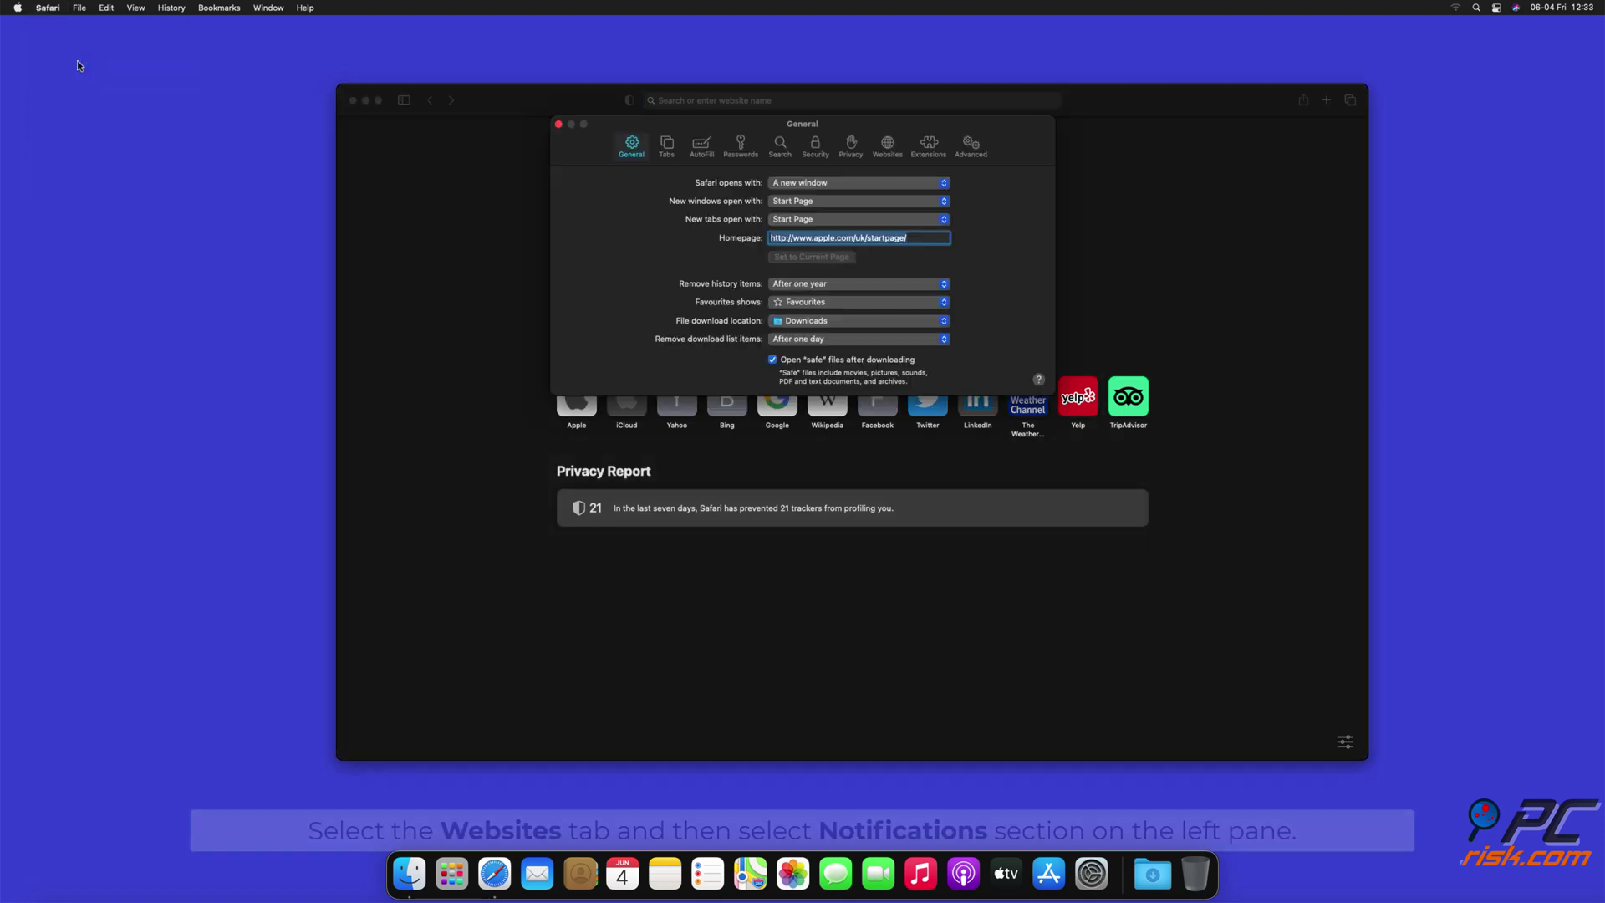
click(884, 149)
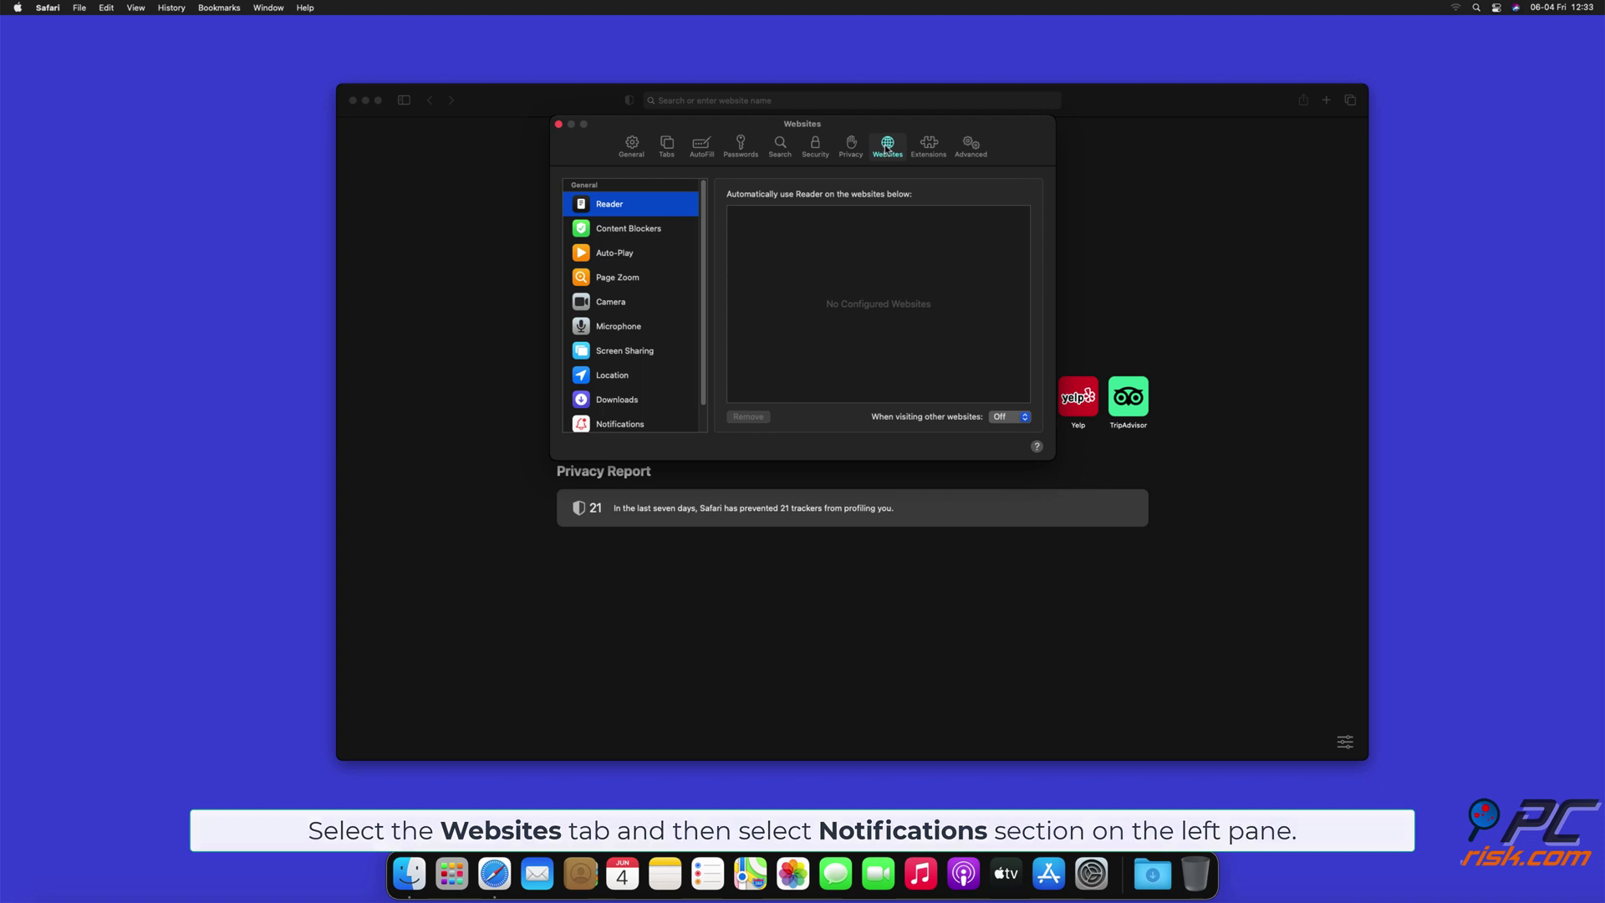
scroll(703, 212, down, 1)
drag(703, 213, 704, 253)
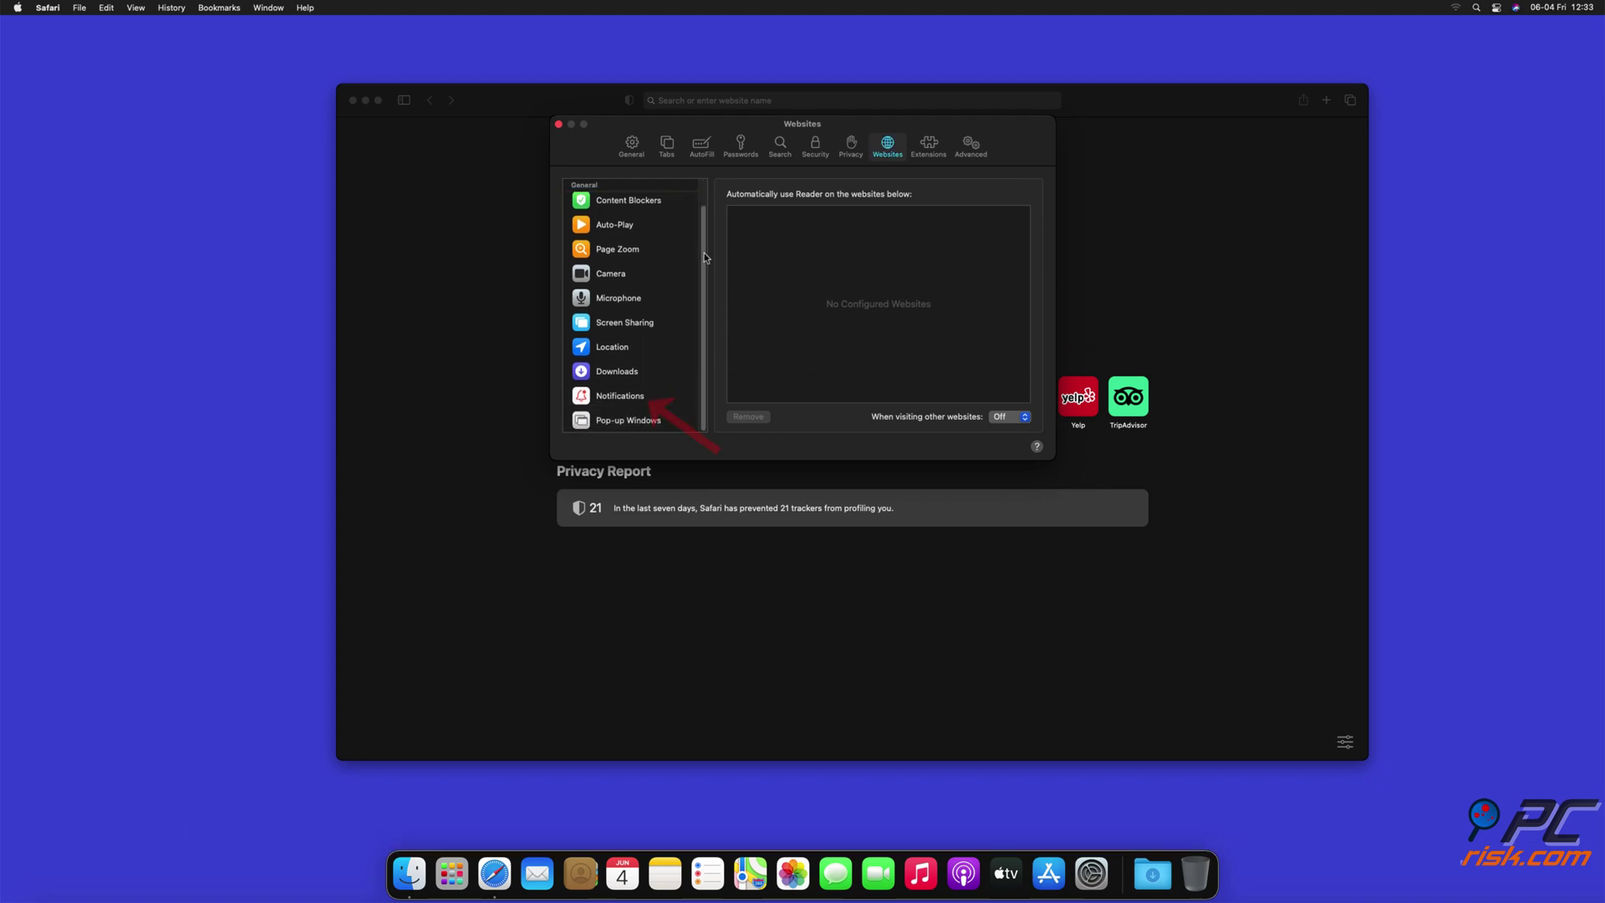
click(622, 399)
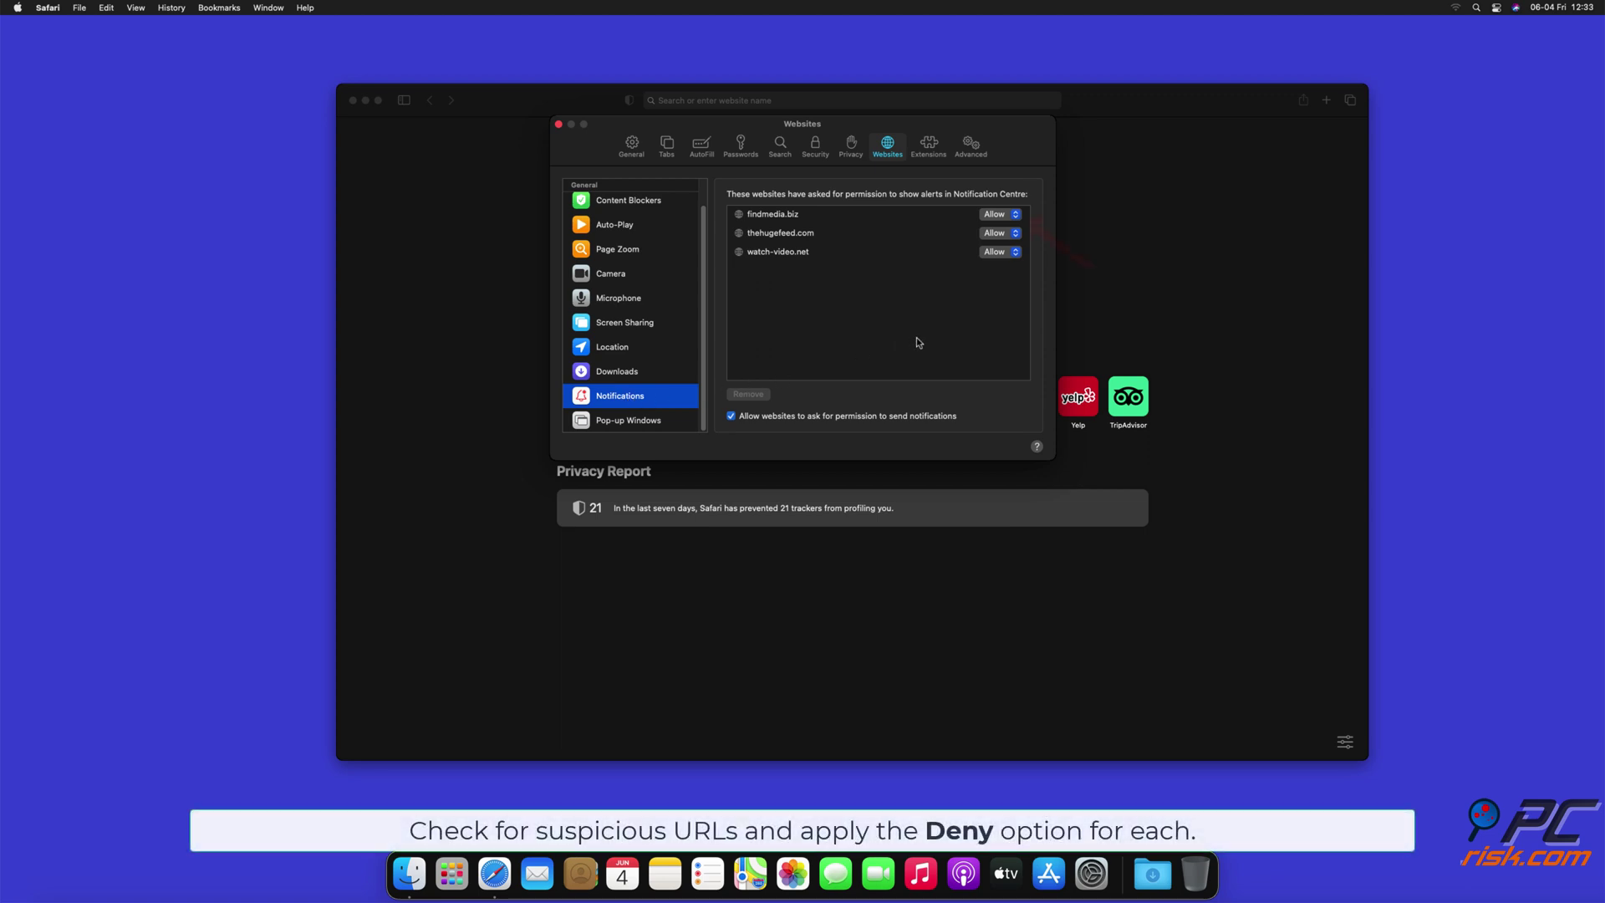
Step: Set findmedia.biz, thehugefeed.com and watch-video.net to Deny, then close the preferences window
click(1016, 216)
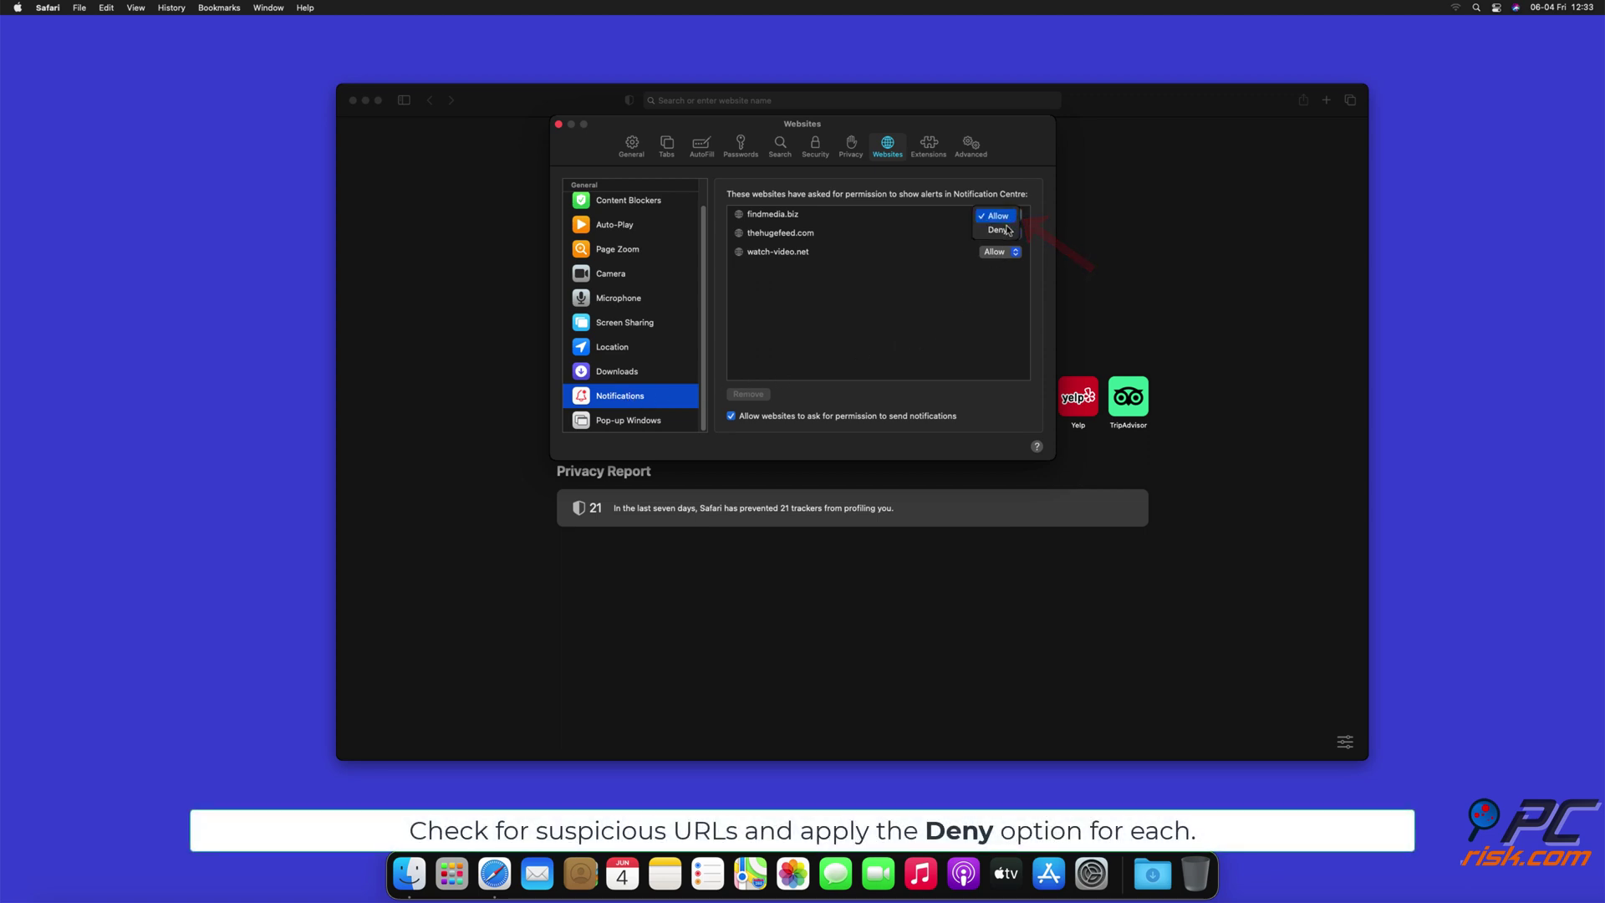
click(1007, 232)
click(1009, 233)
click(1003, 249)
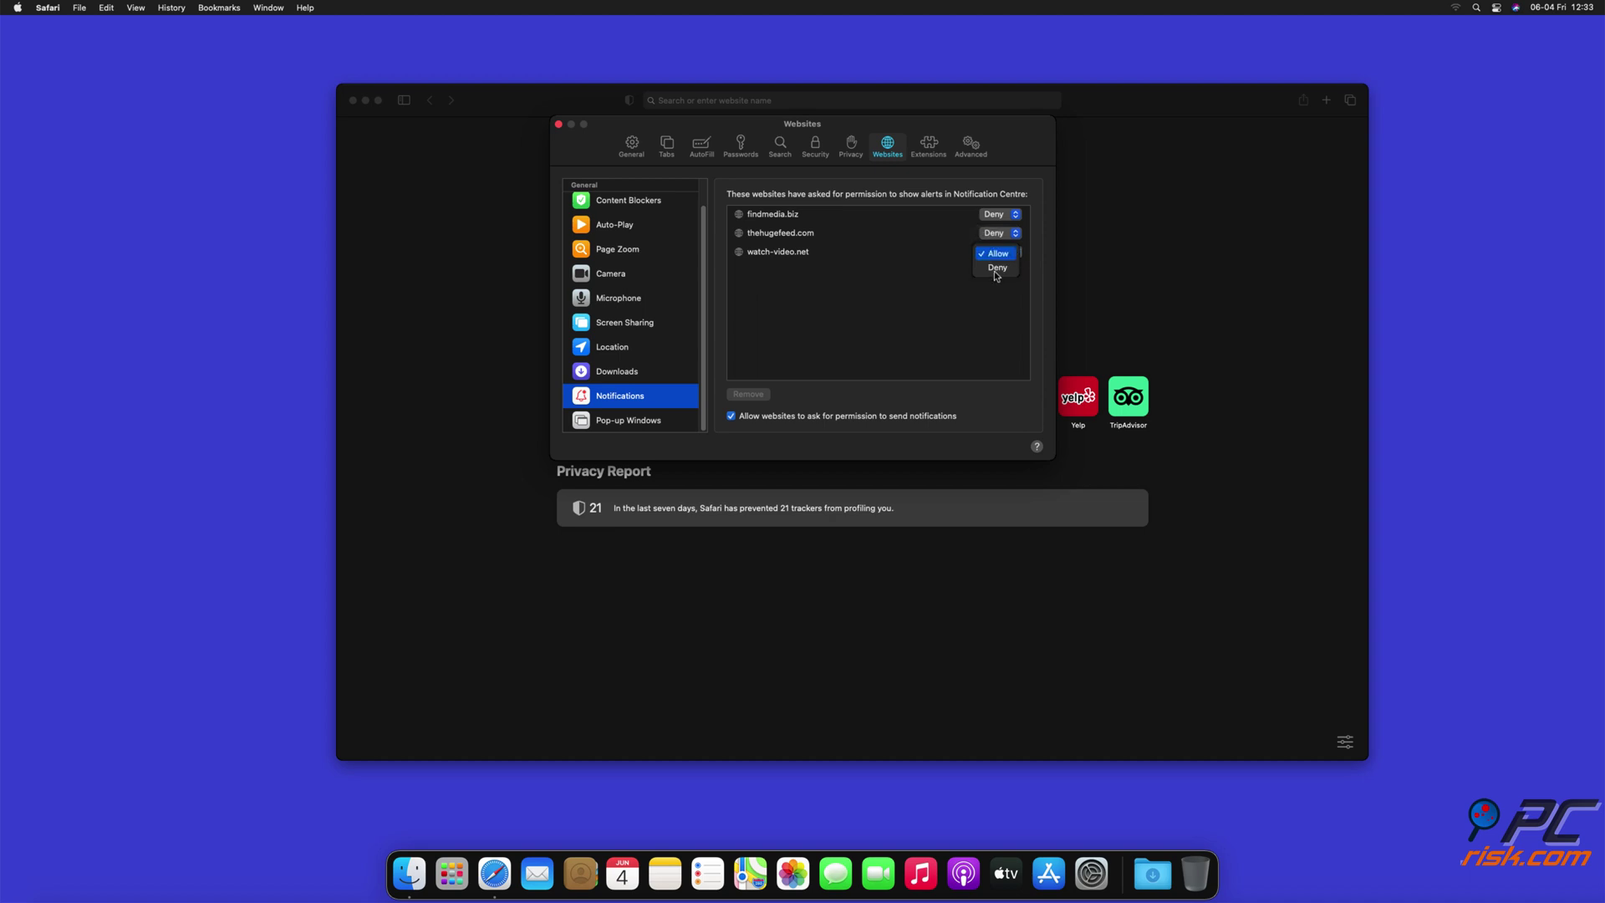
click(998, 267)
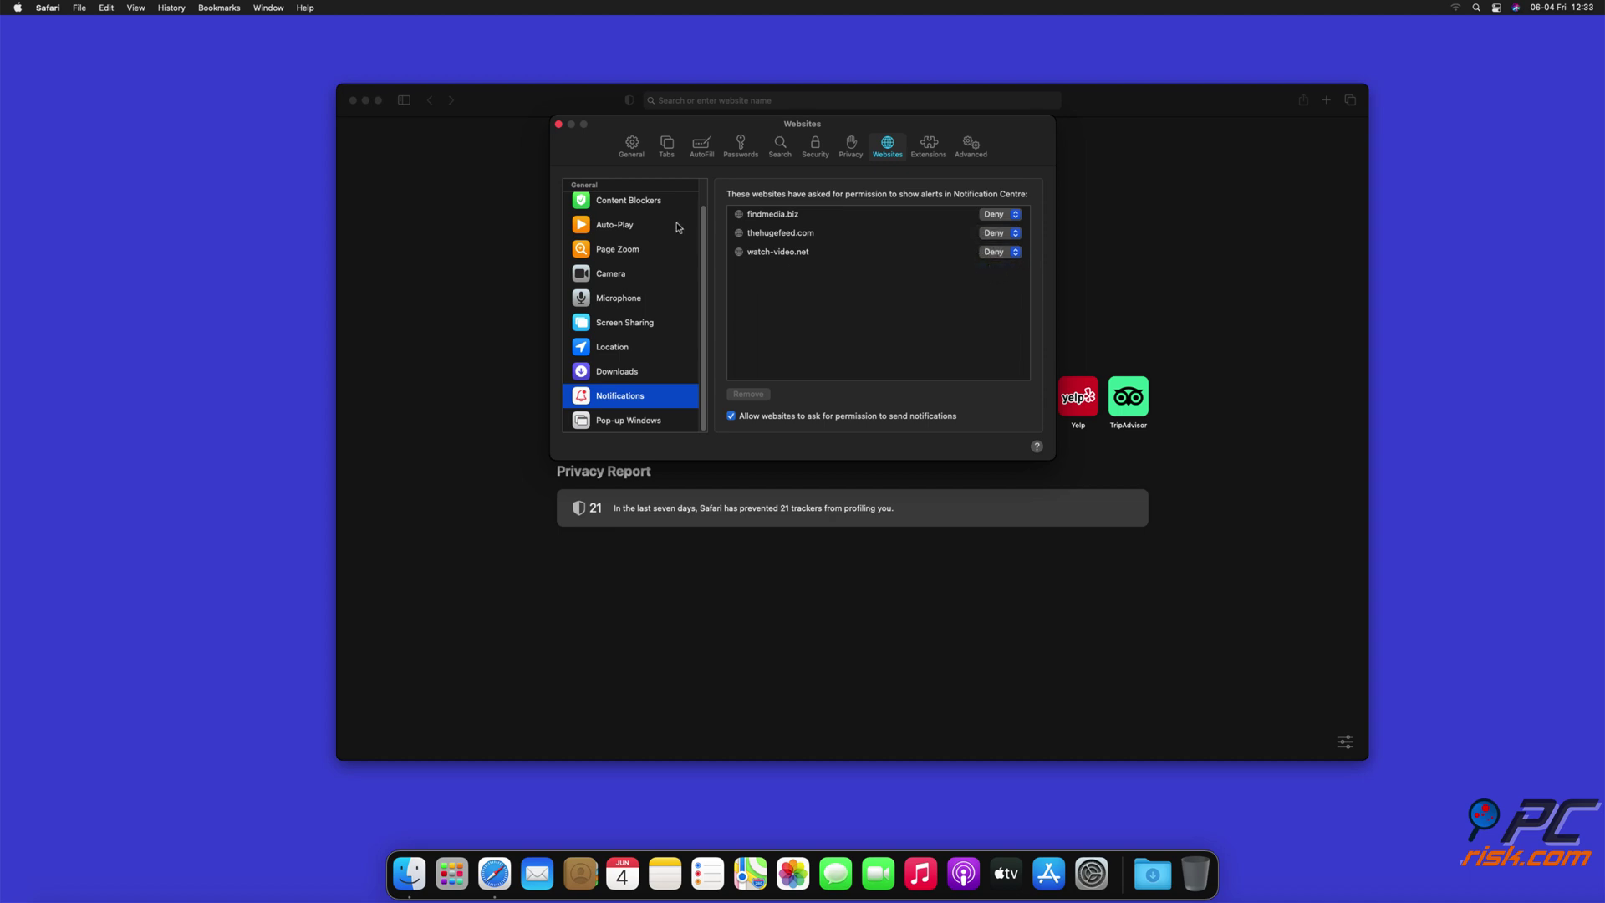
click(559, 124)
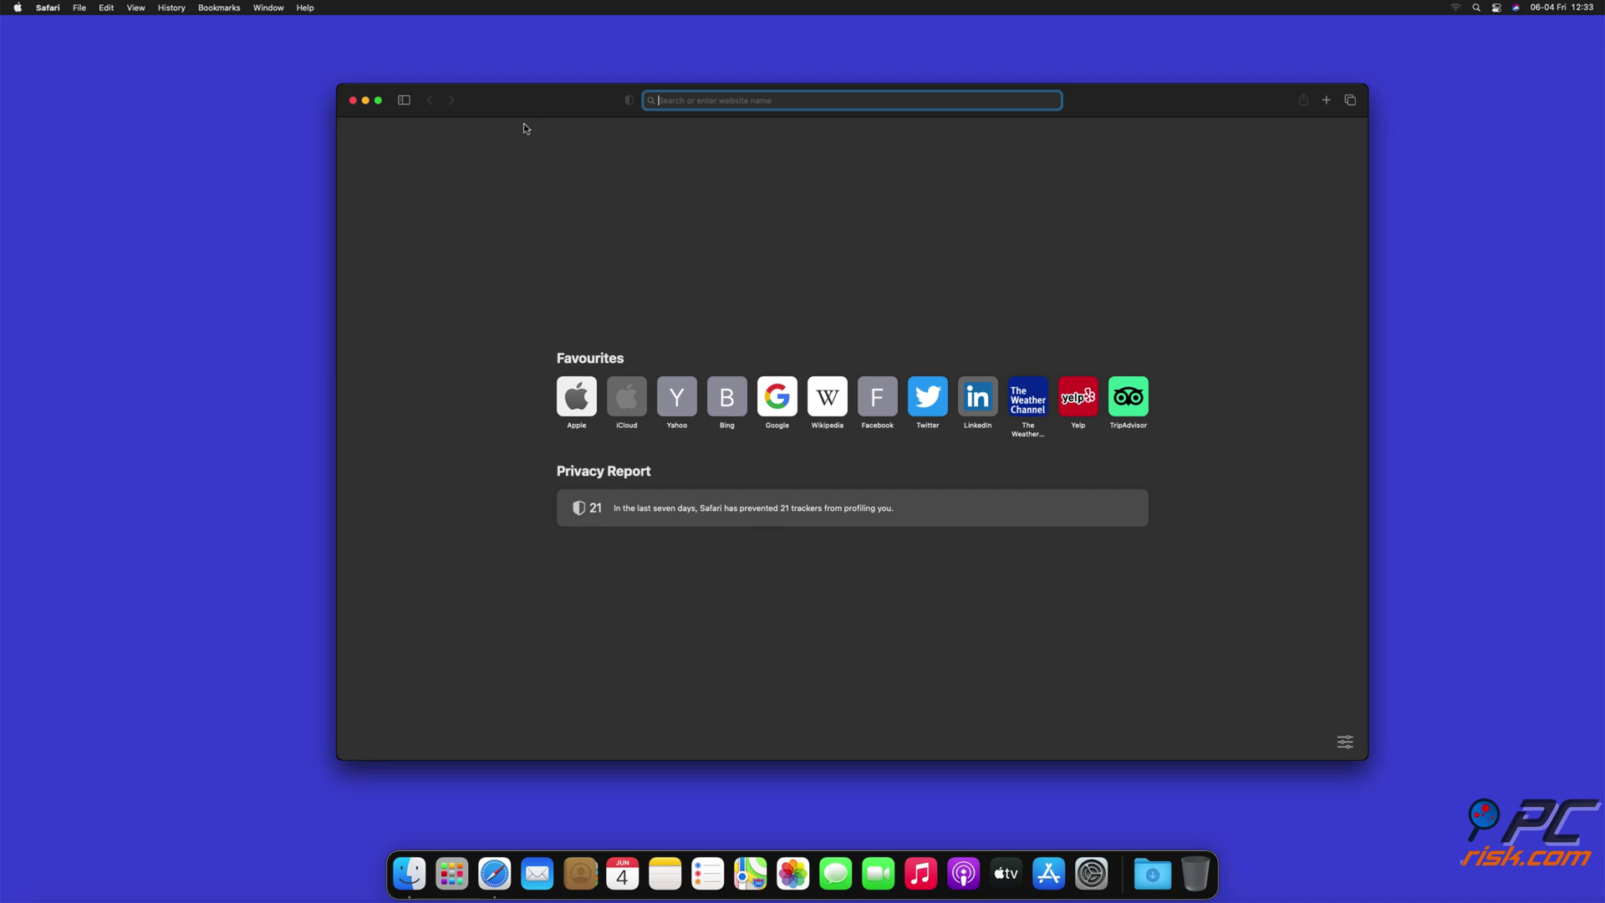
Step: Close Safari, launch Edge, and open Settings > Cookies and site permissions down to Notifications
click(353, 101)
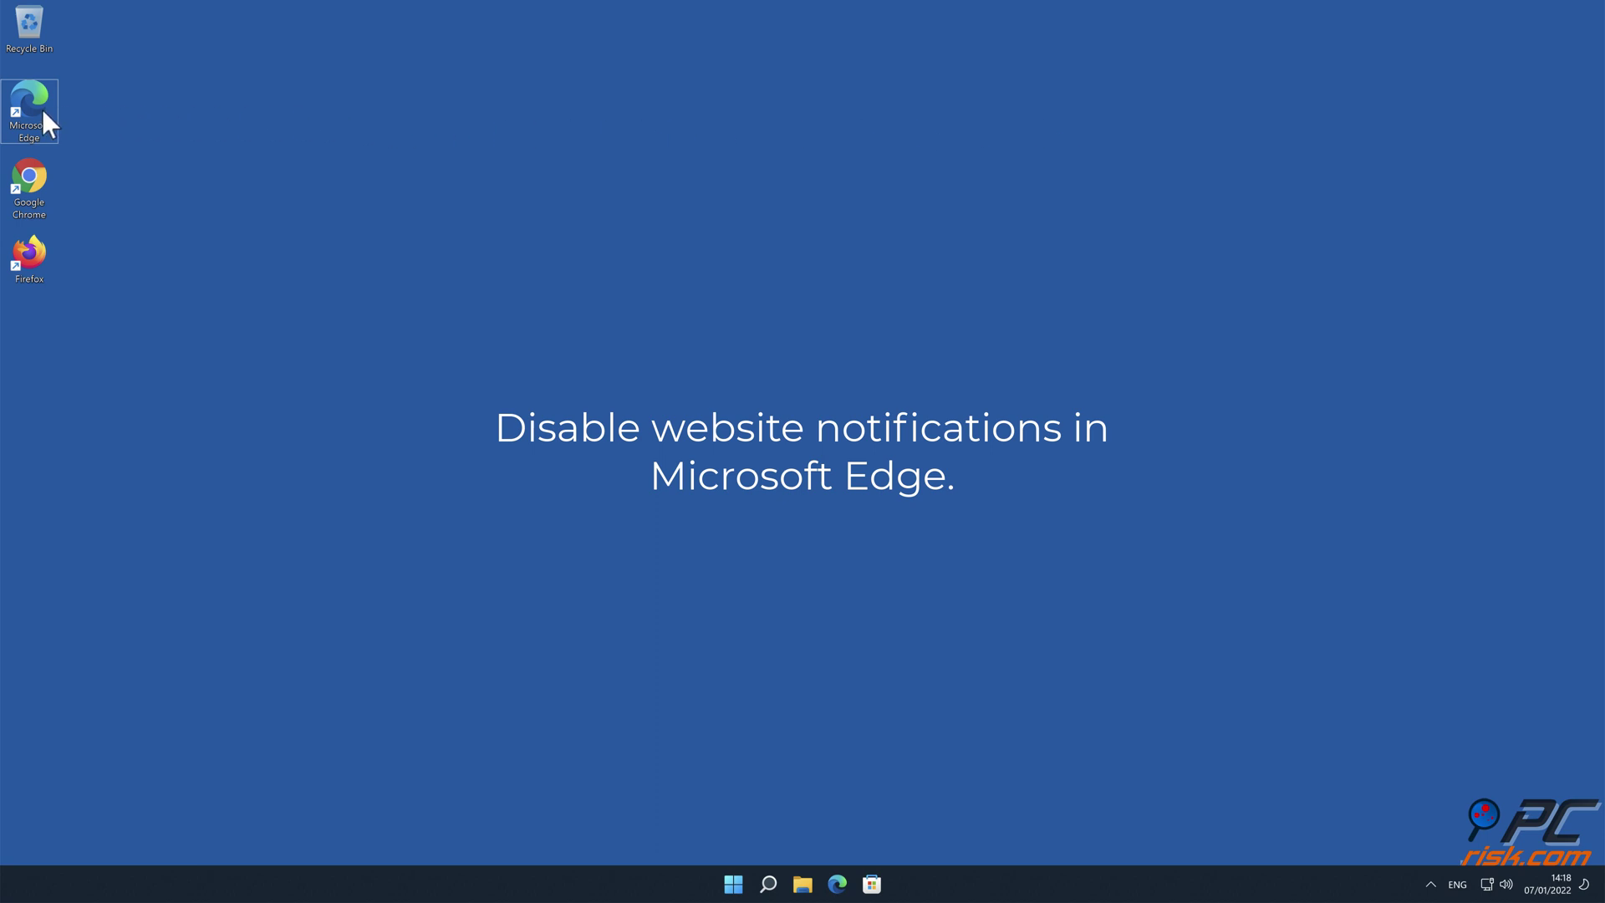
double_click(39, 111)
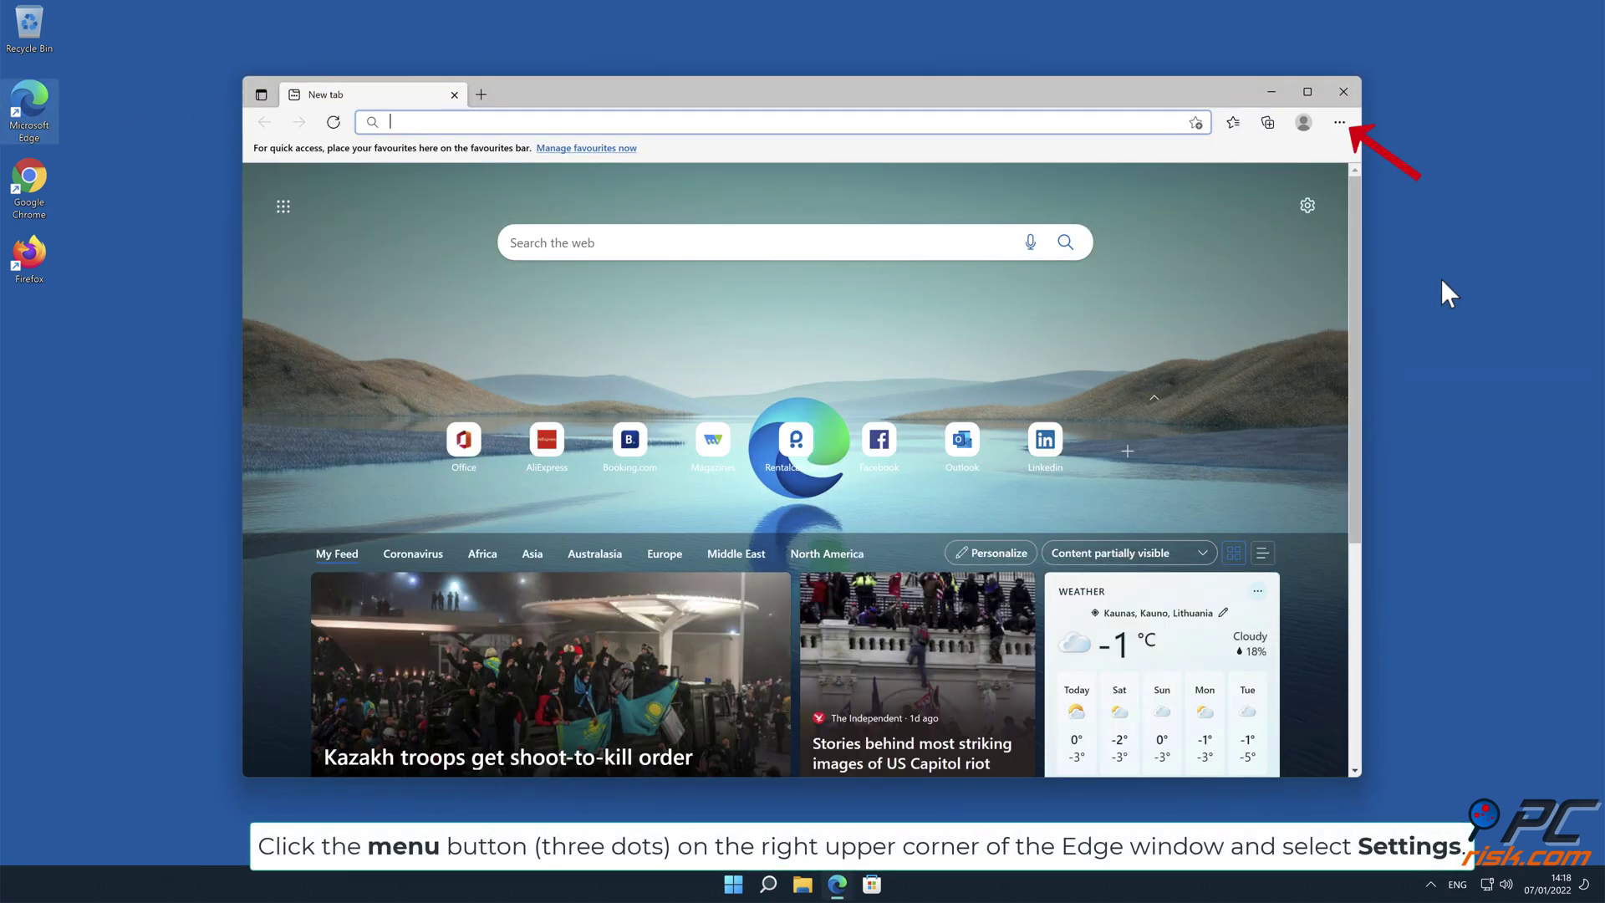
click(1339, 123)
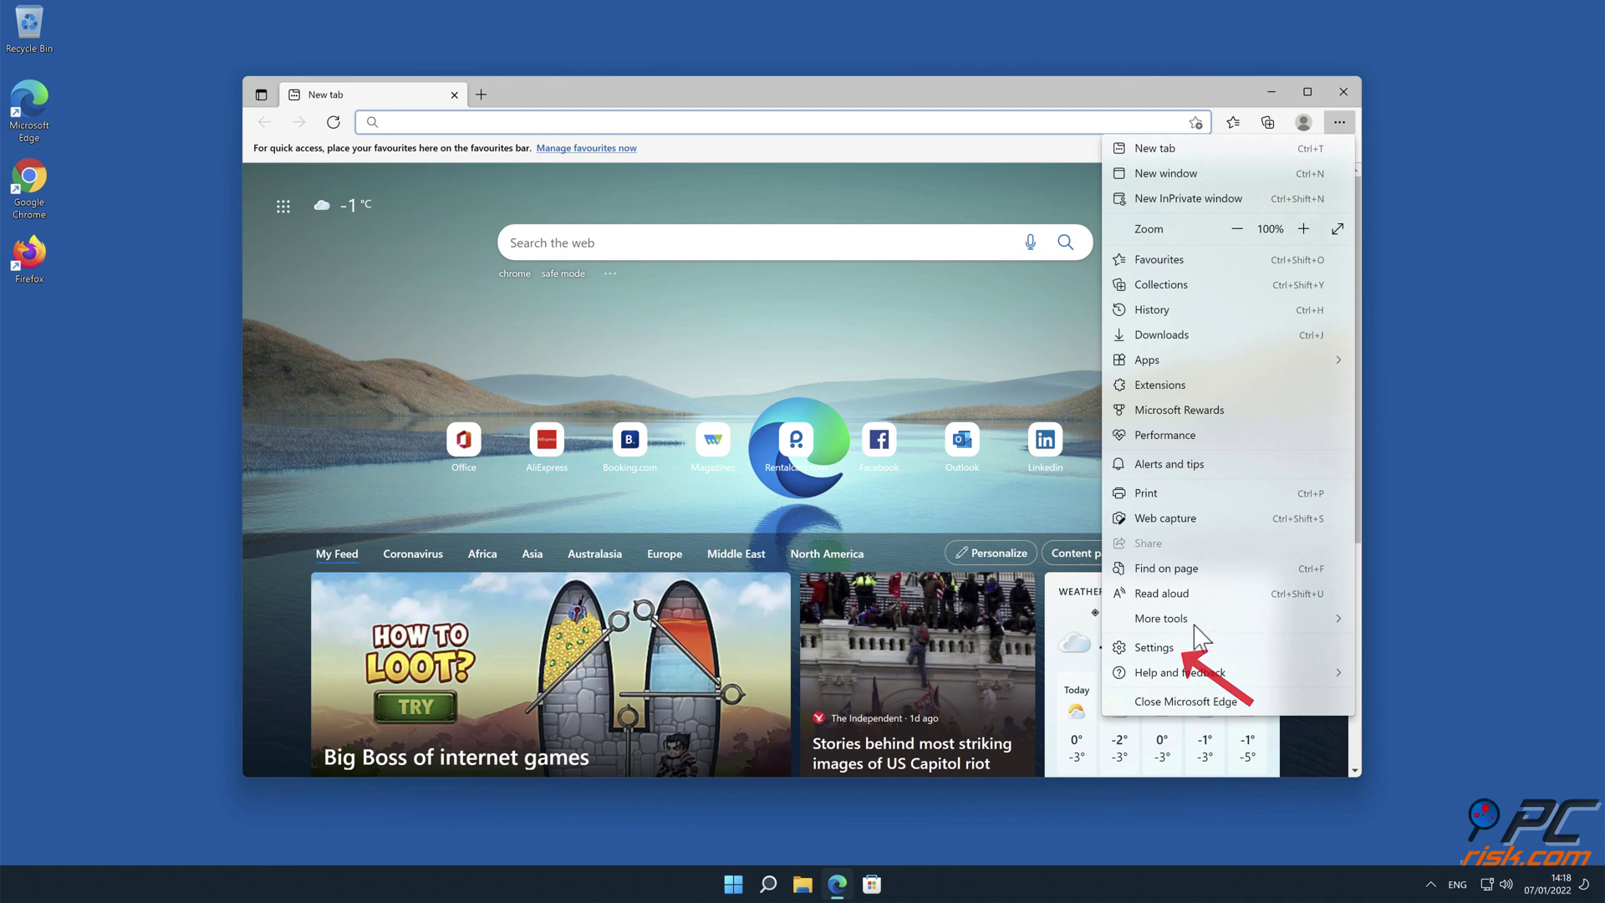
click(1191, 647)
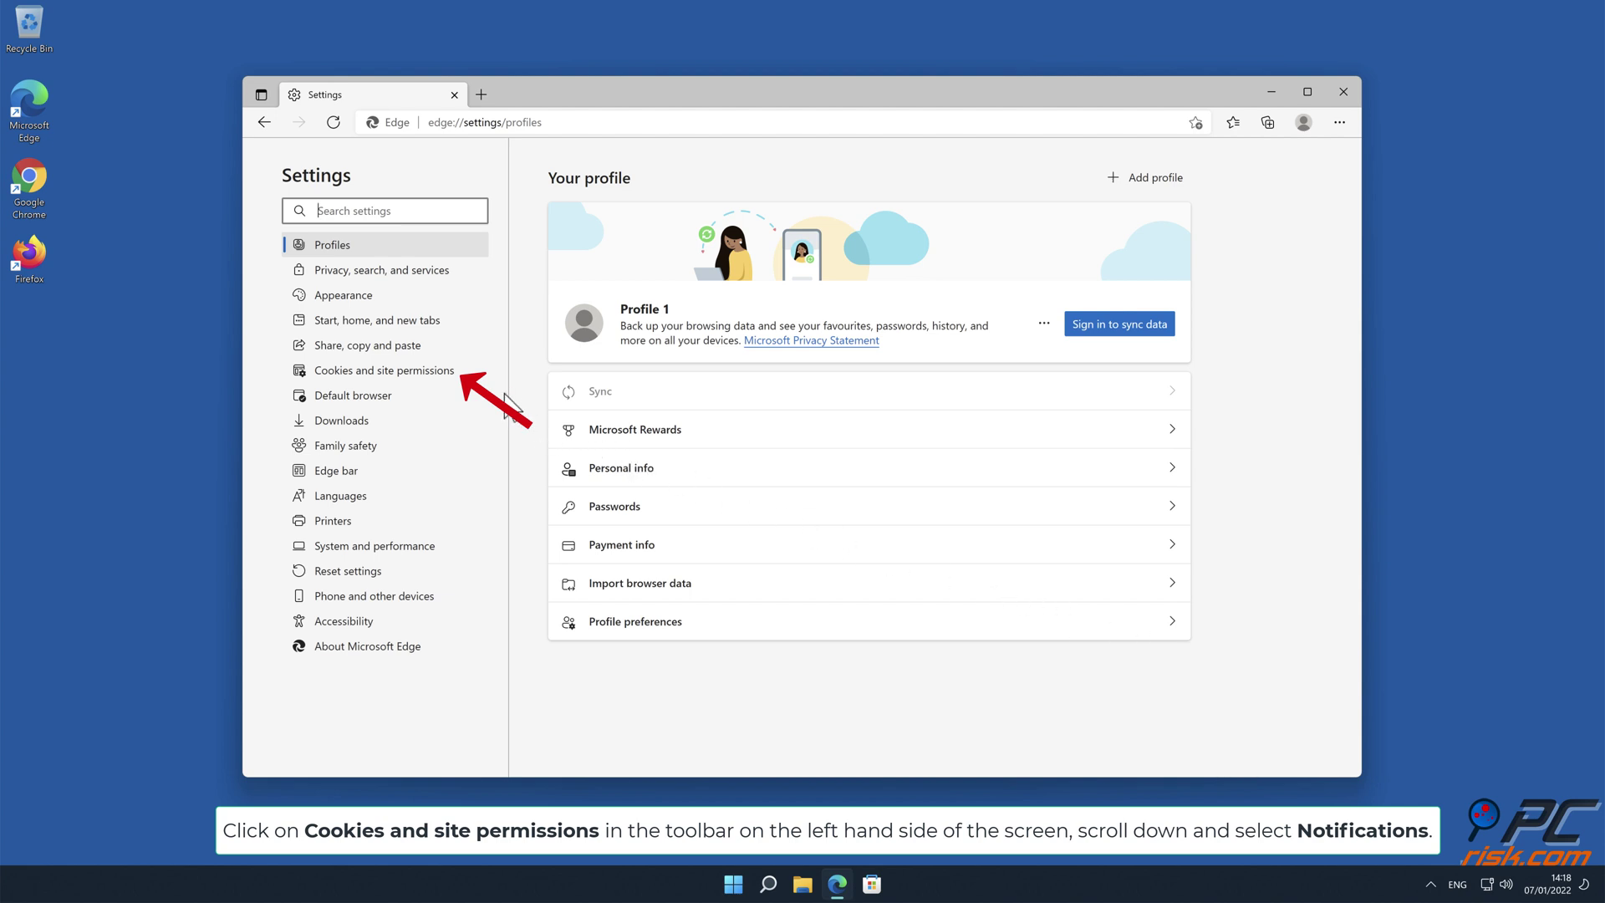
click(443, 377)
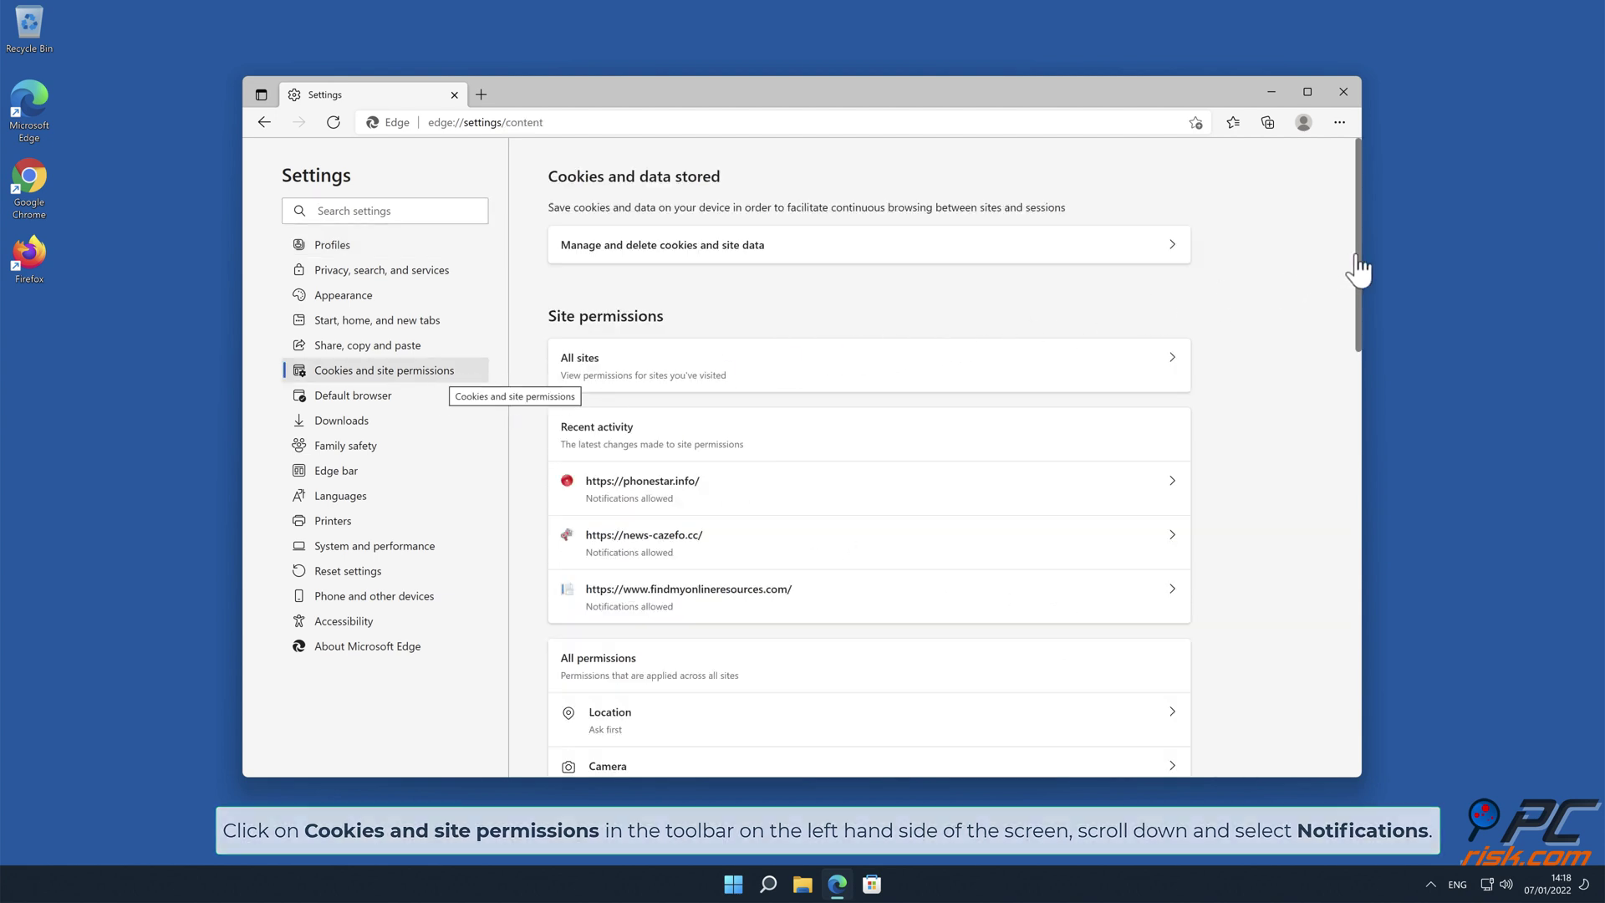
drag(1358, 269, 1362, 413)
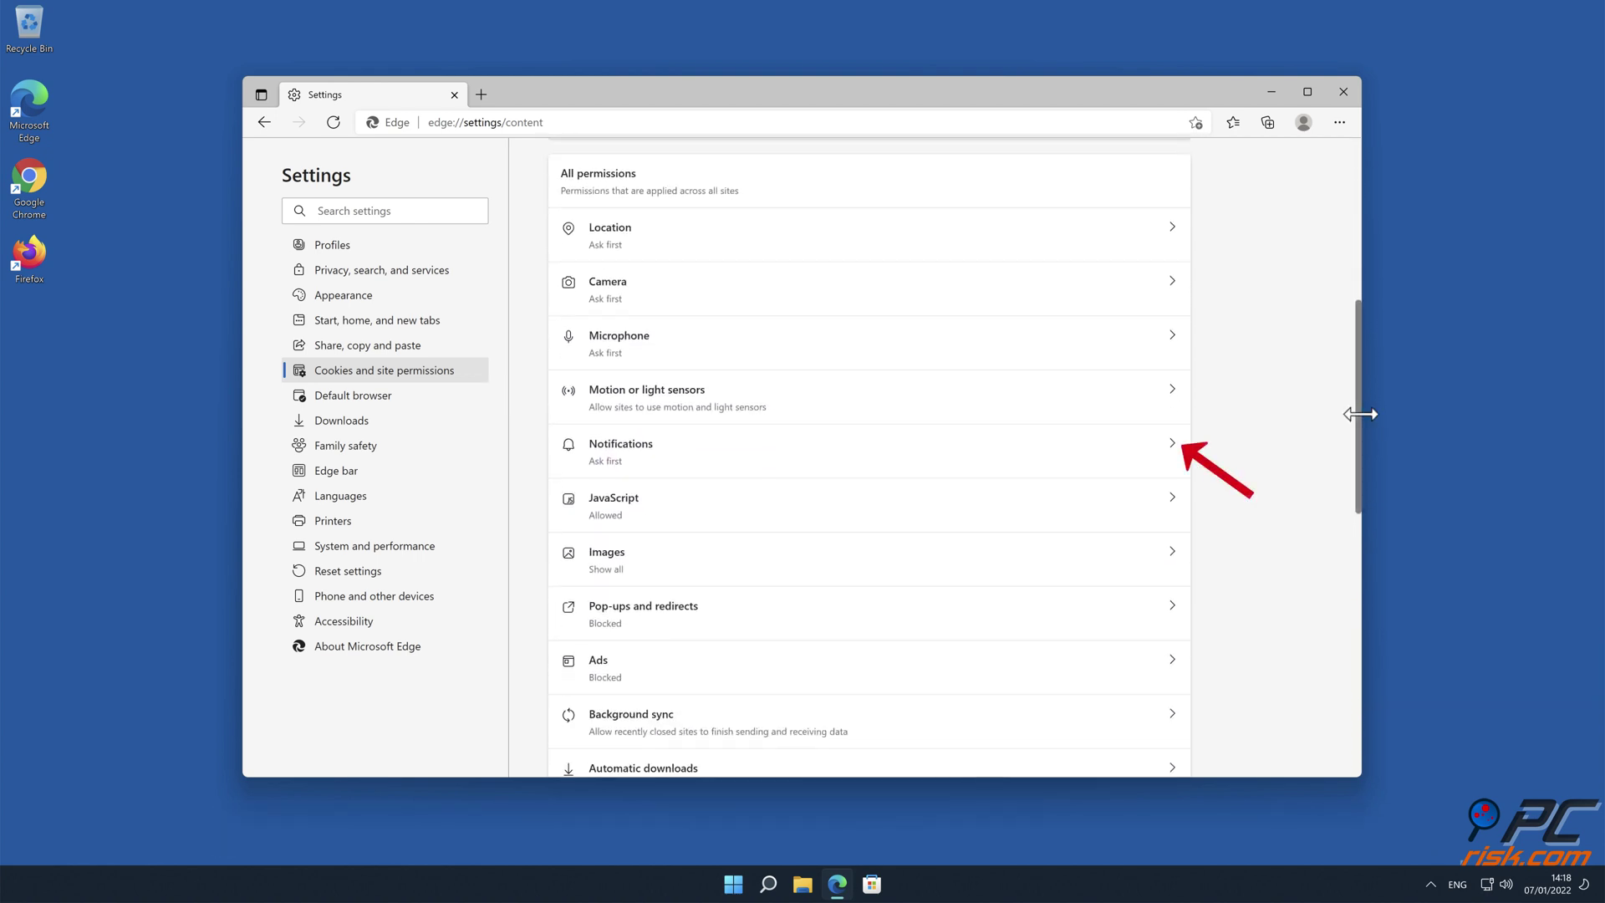
Step: Remove news-cazefo.cc, findmyonlineresources.com and phonestar.info from Edge's allowed notifications, then close Edge
click(1171, 456)
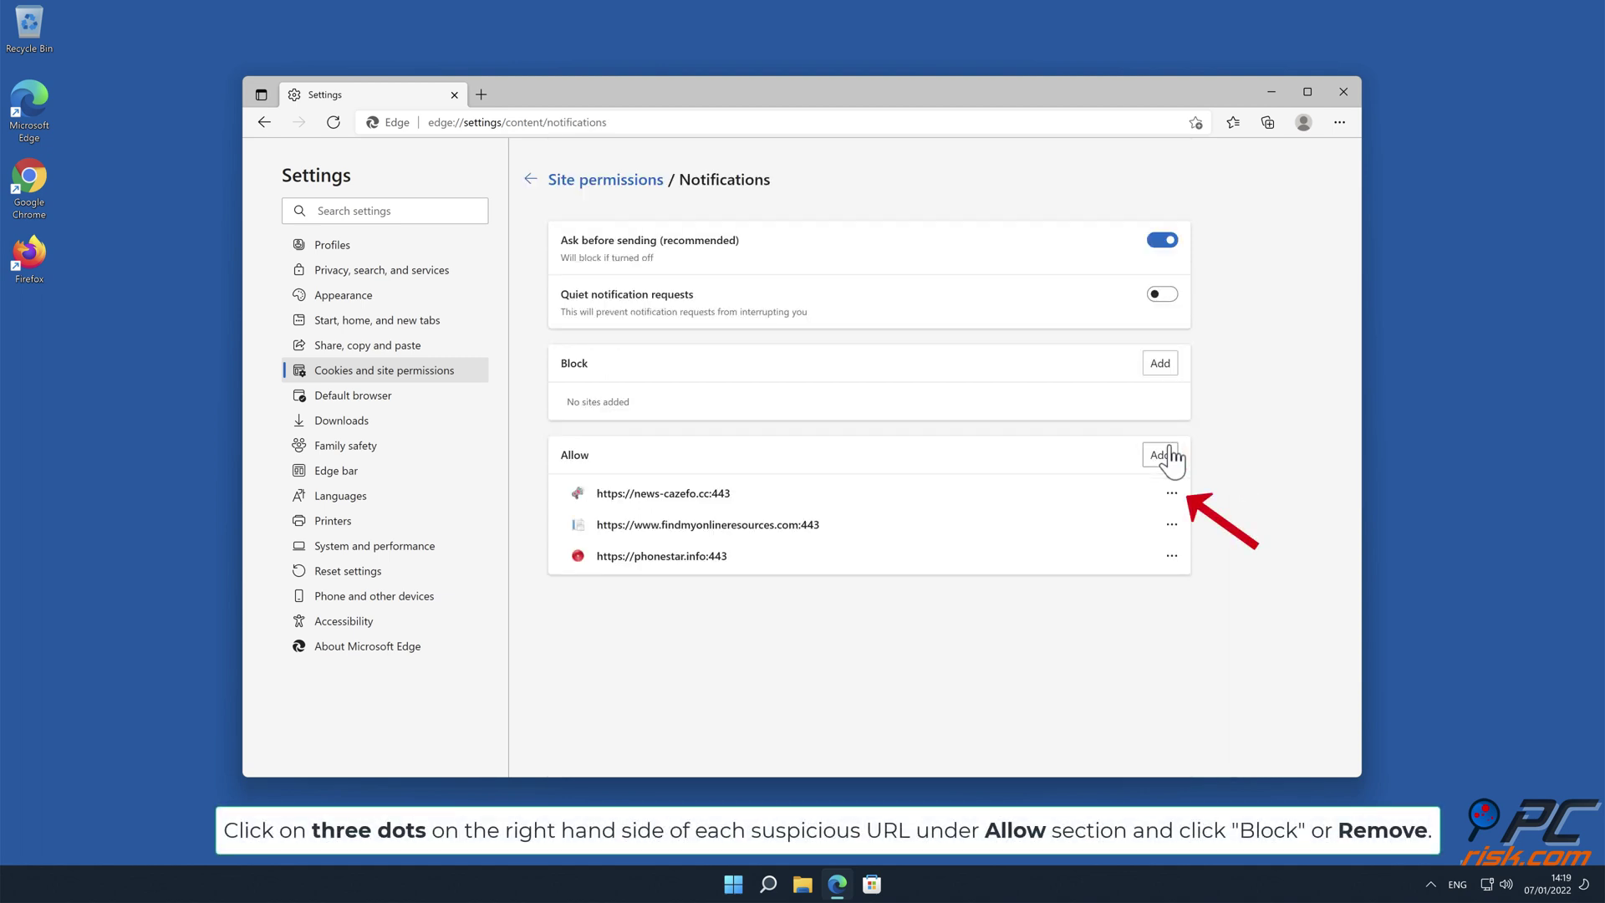
click(1170, 493)
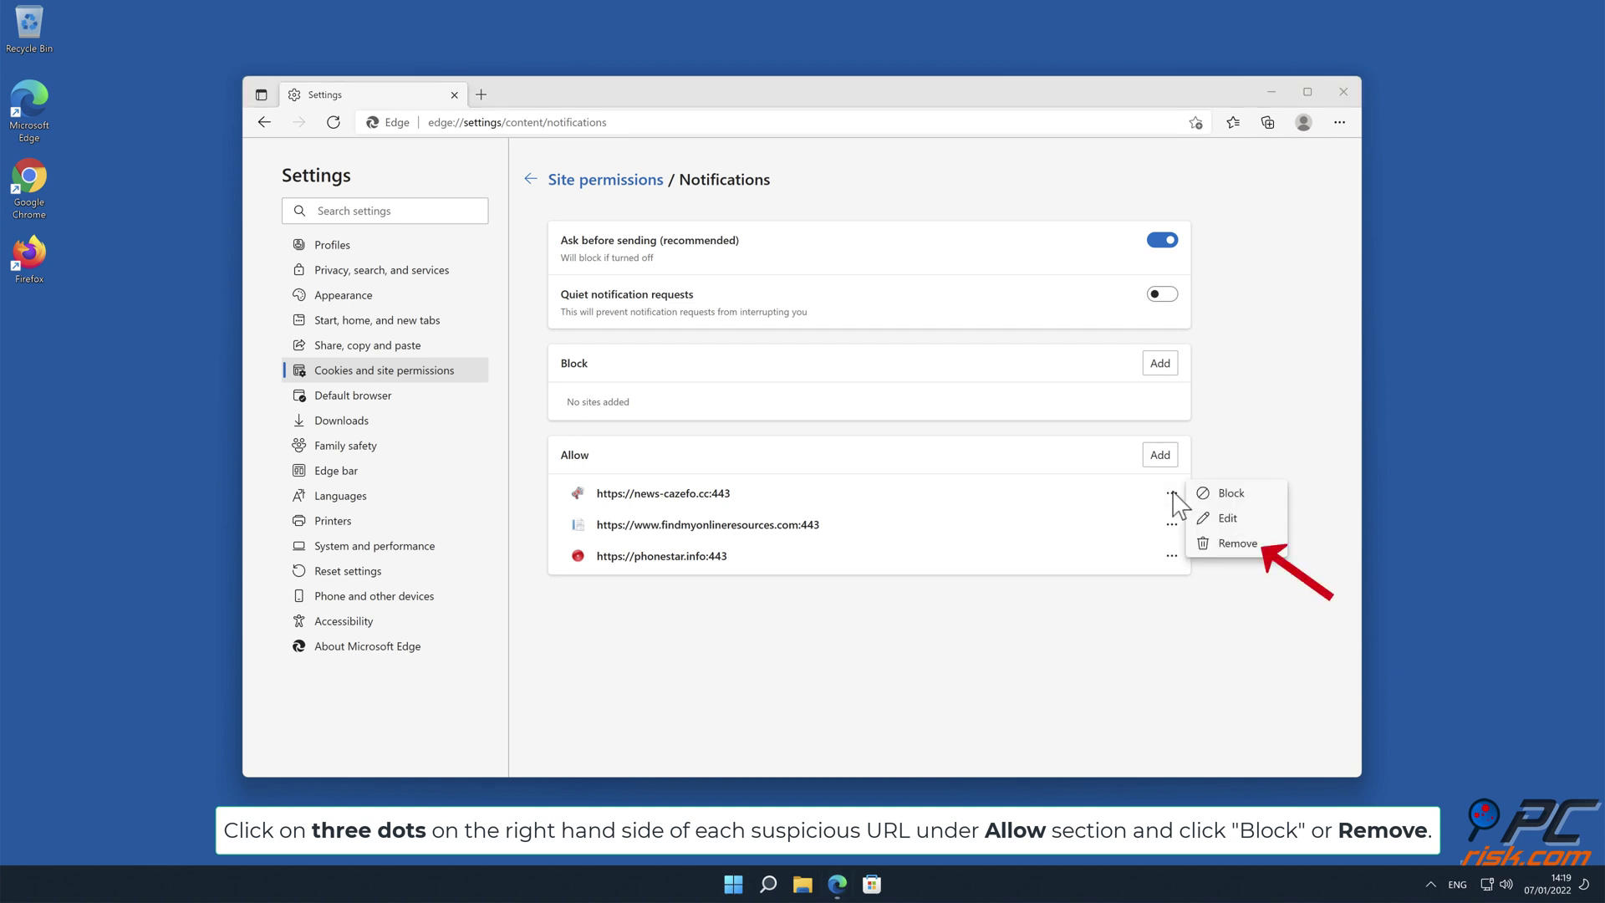
click(1240, 545)
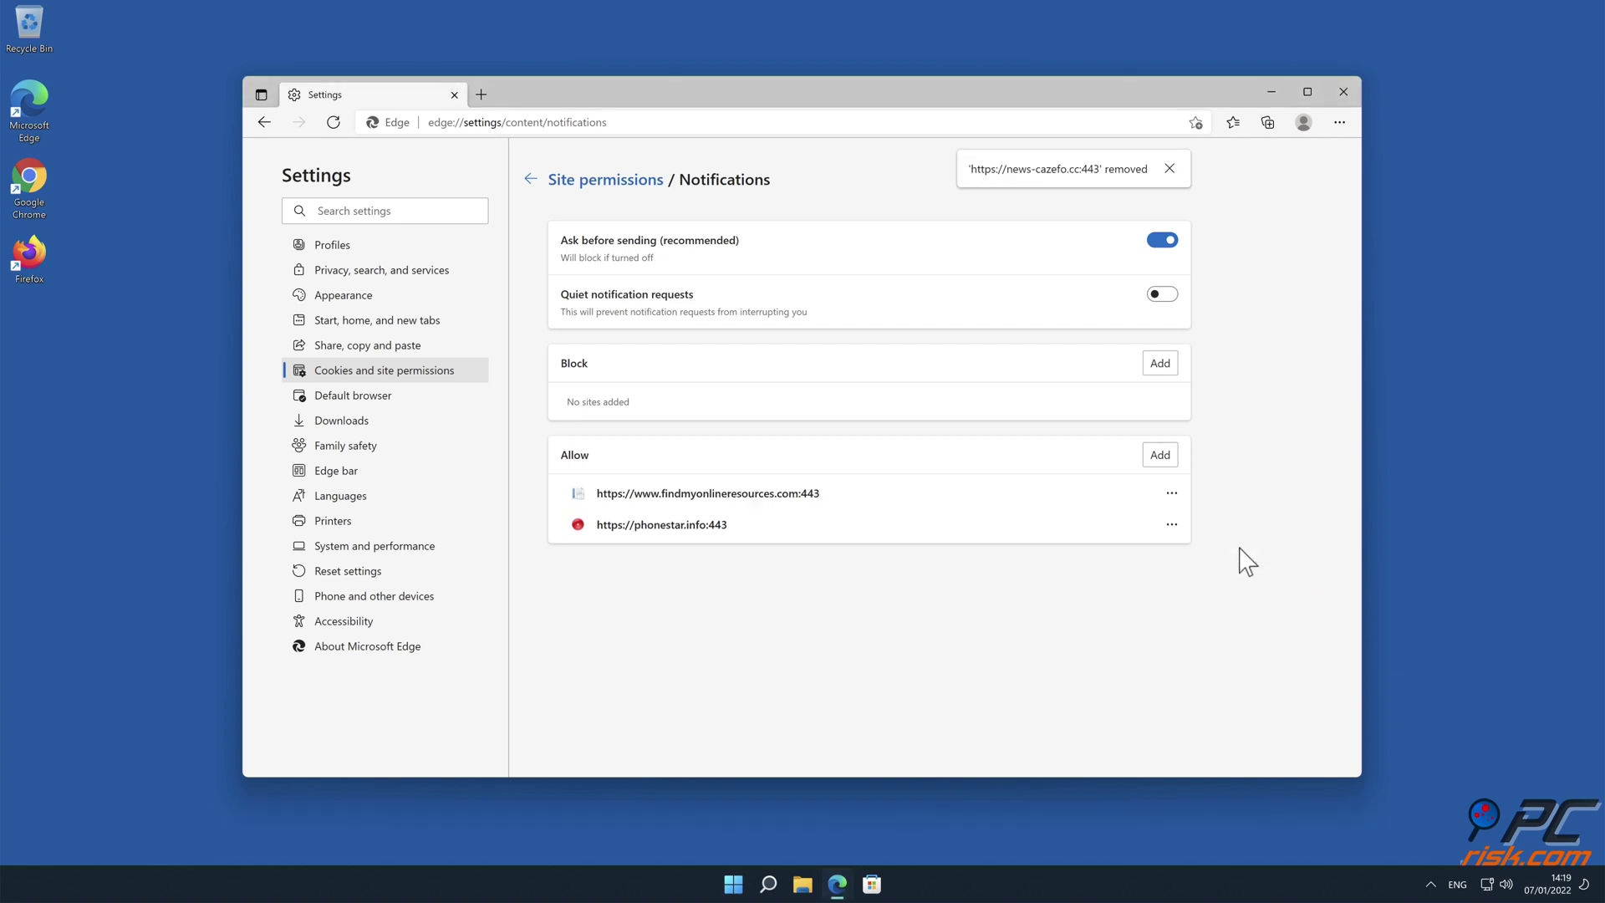
click(1171, 493)
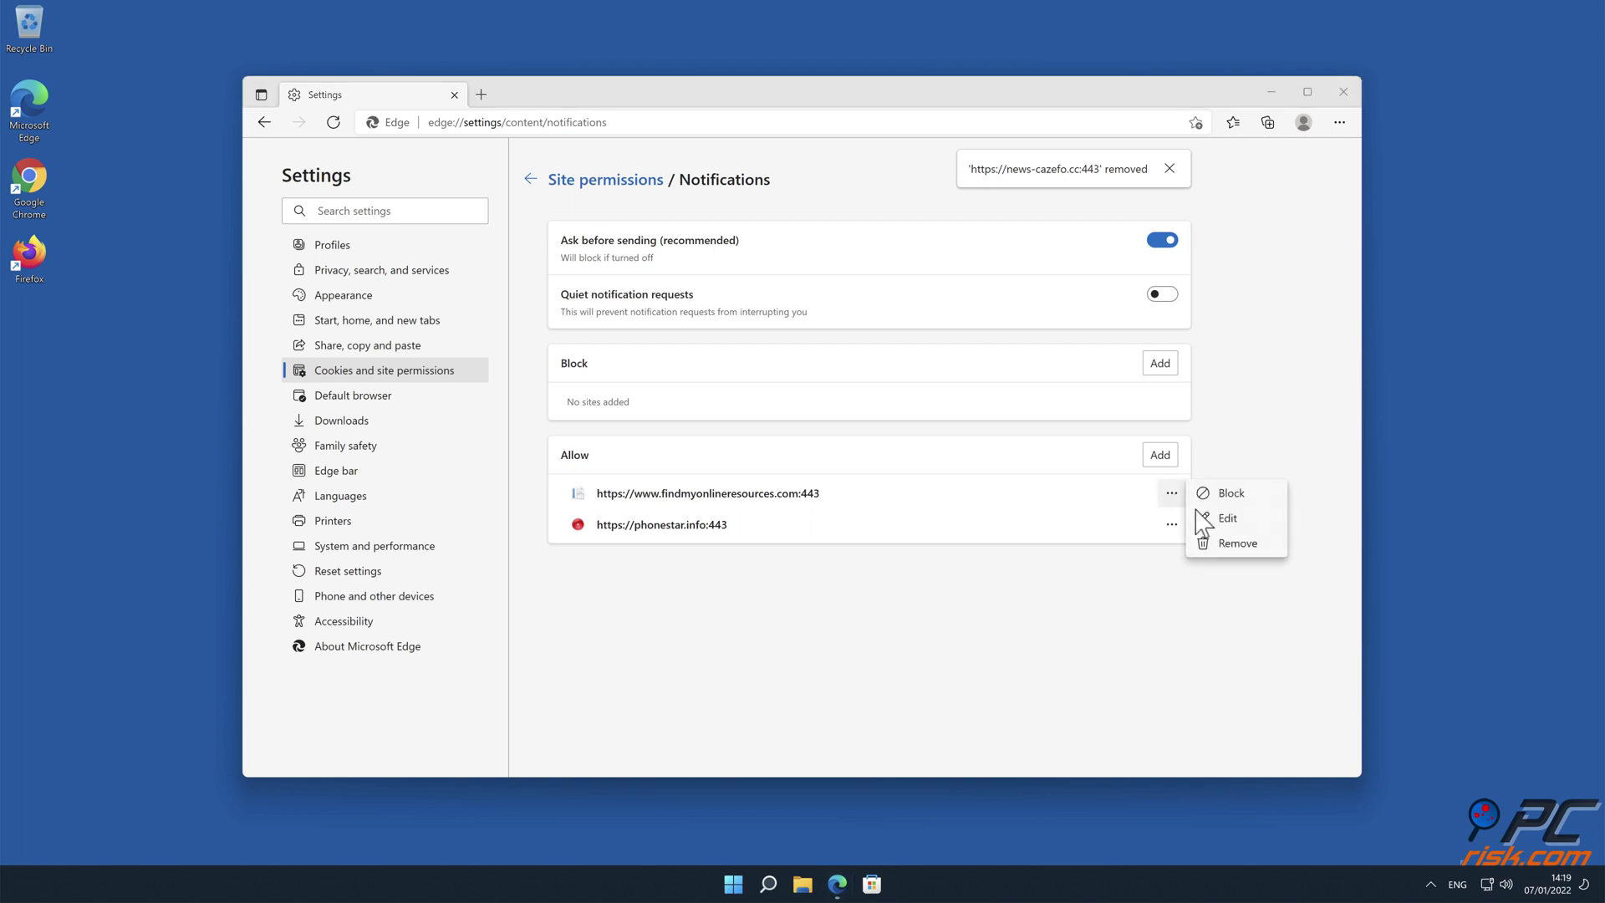
click(1240, 545)
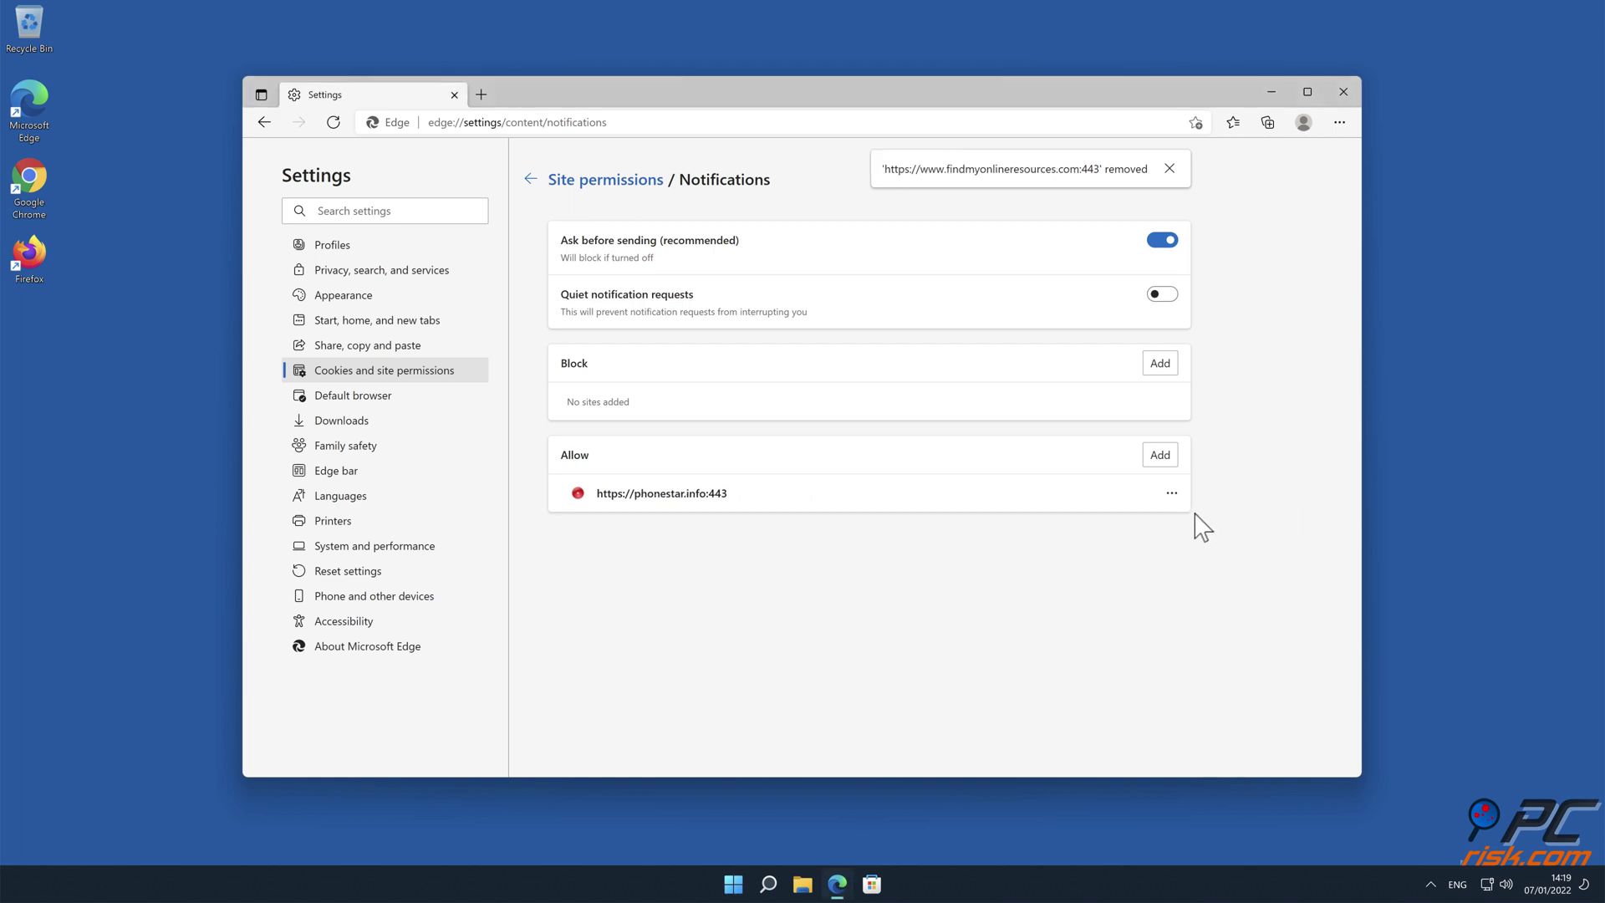
click(1171, 493)
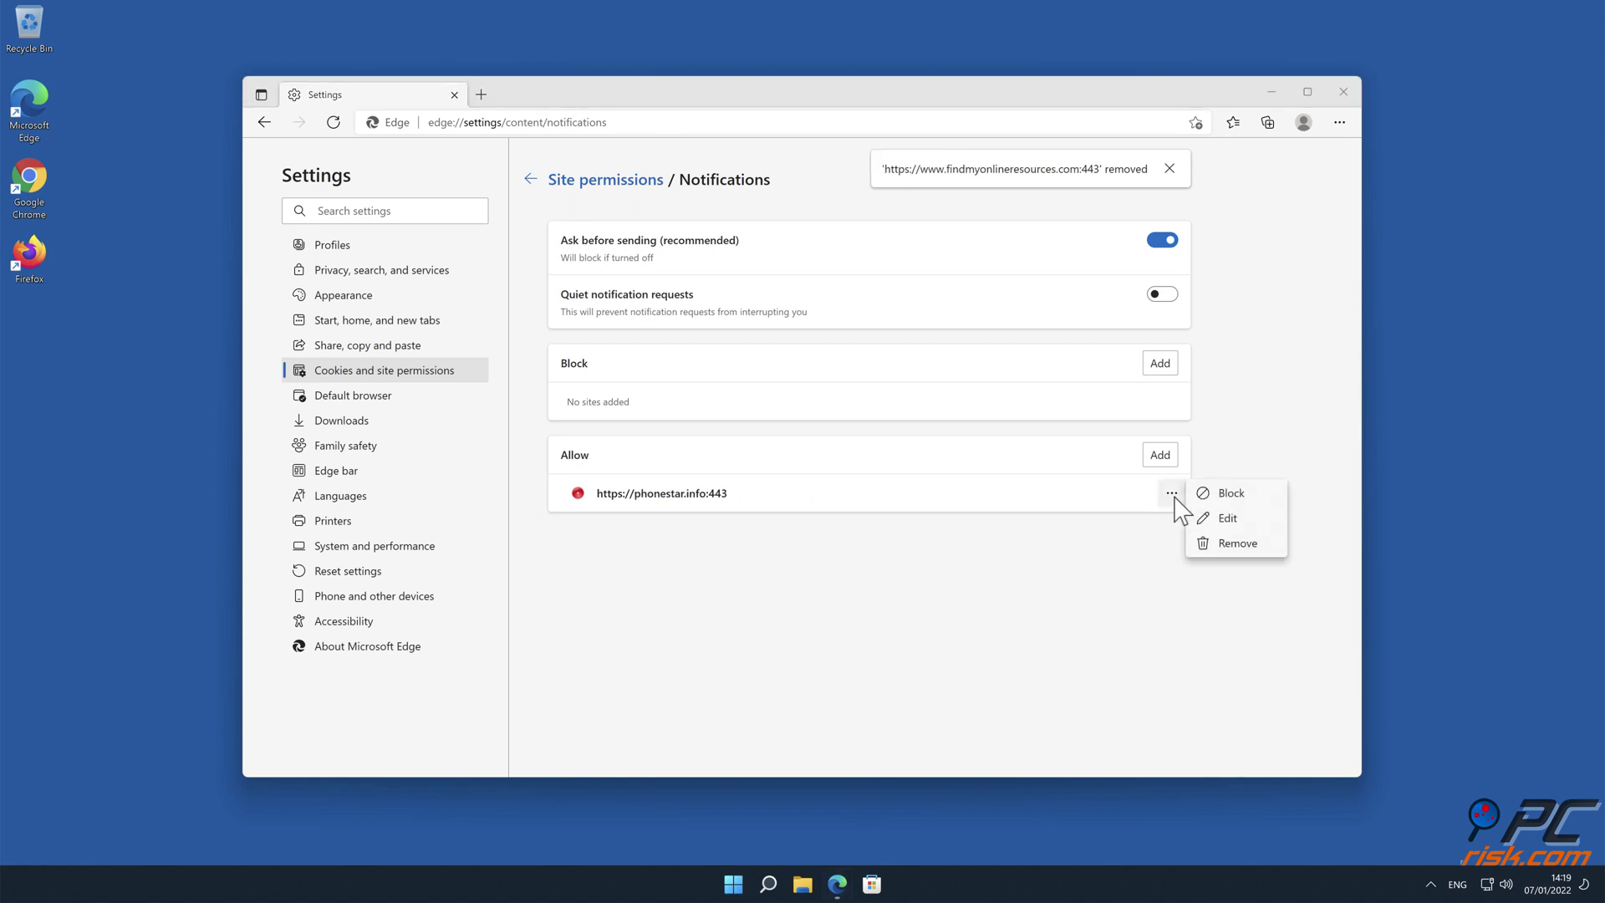
click(1237, 544)
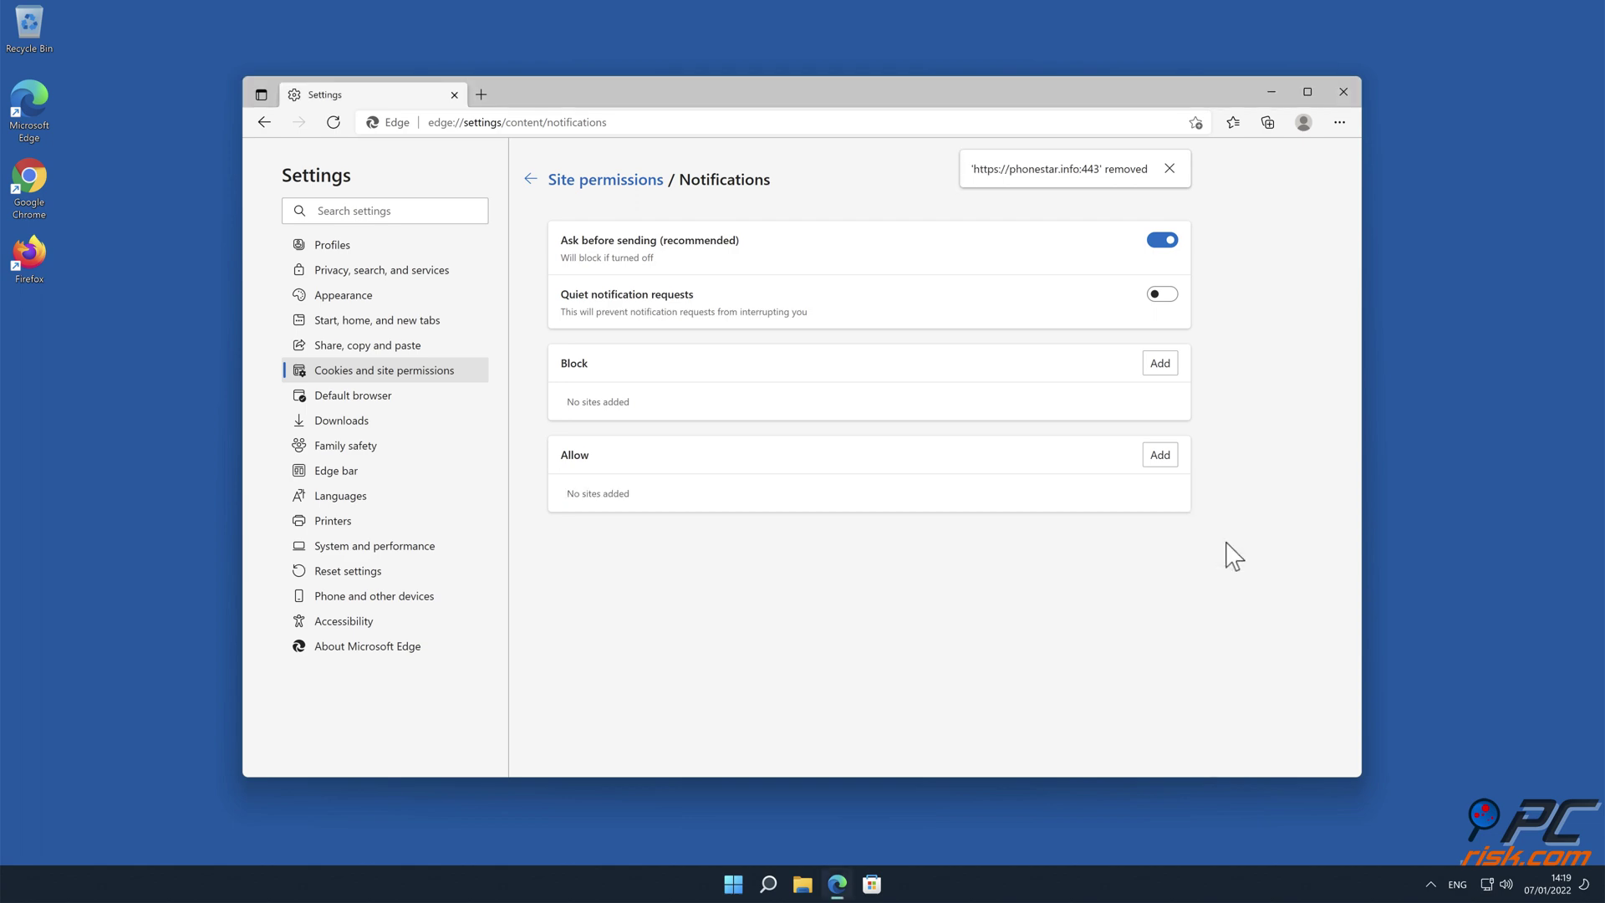
click(1344, 92)
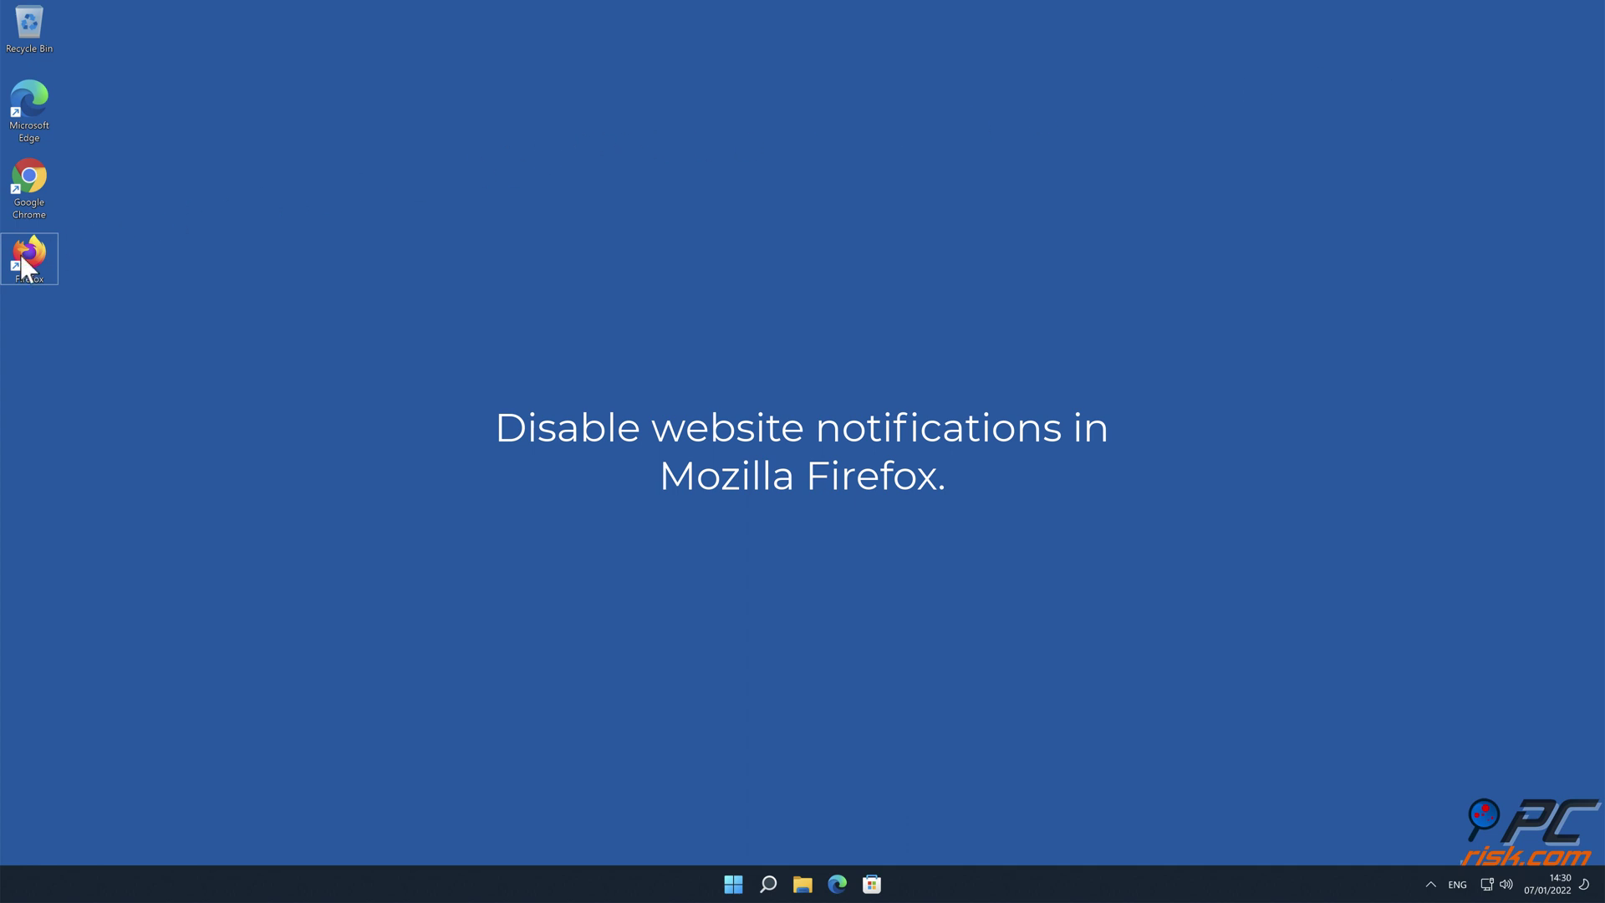
Step: Launch Firefox and bring up Privacy & Security settings, scrolled down to the Permissions section
double_click(21, 255)
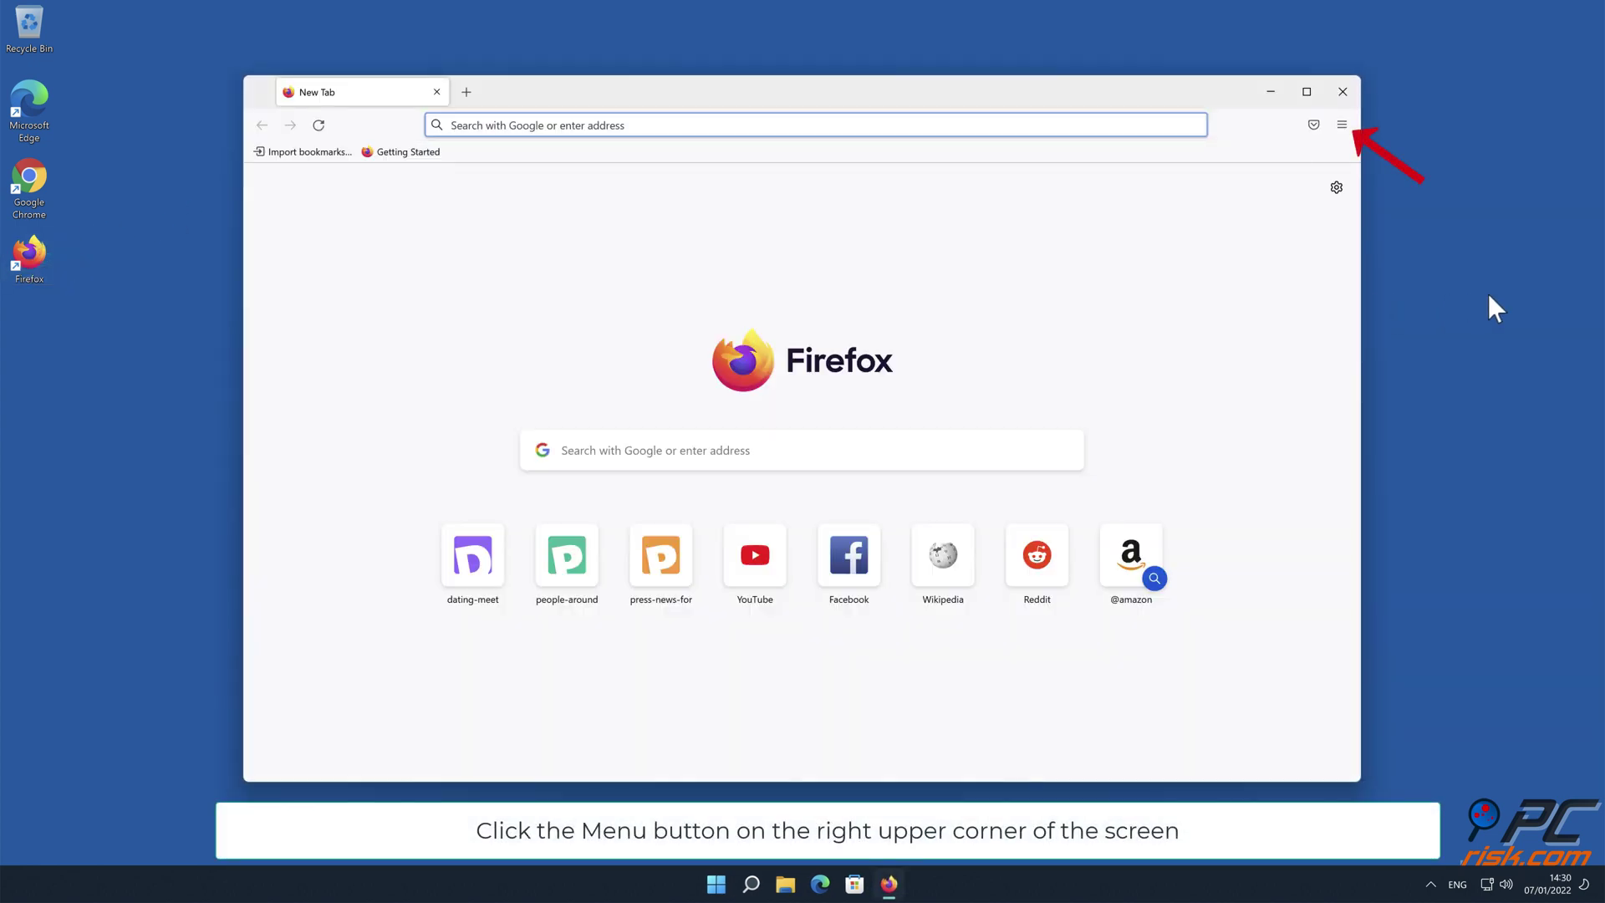
click(1341, 125)
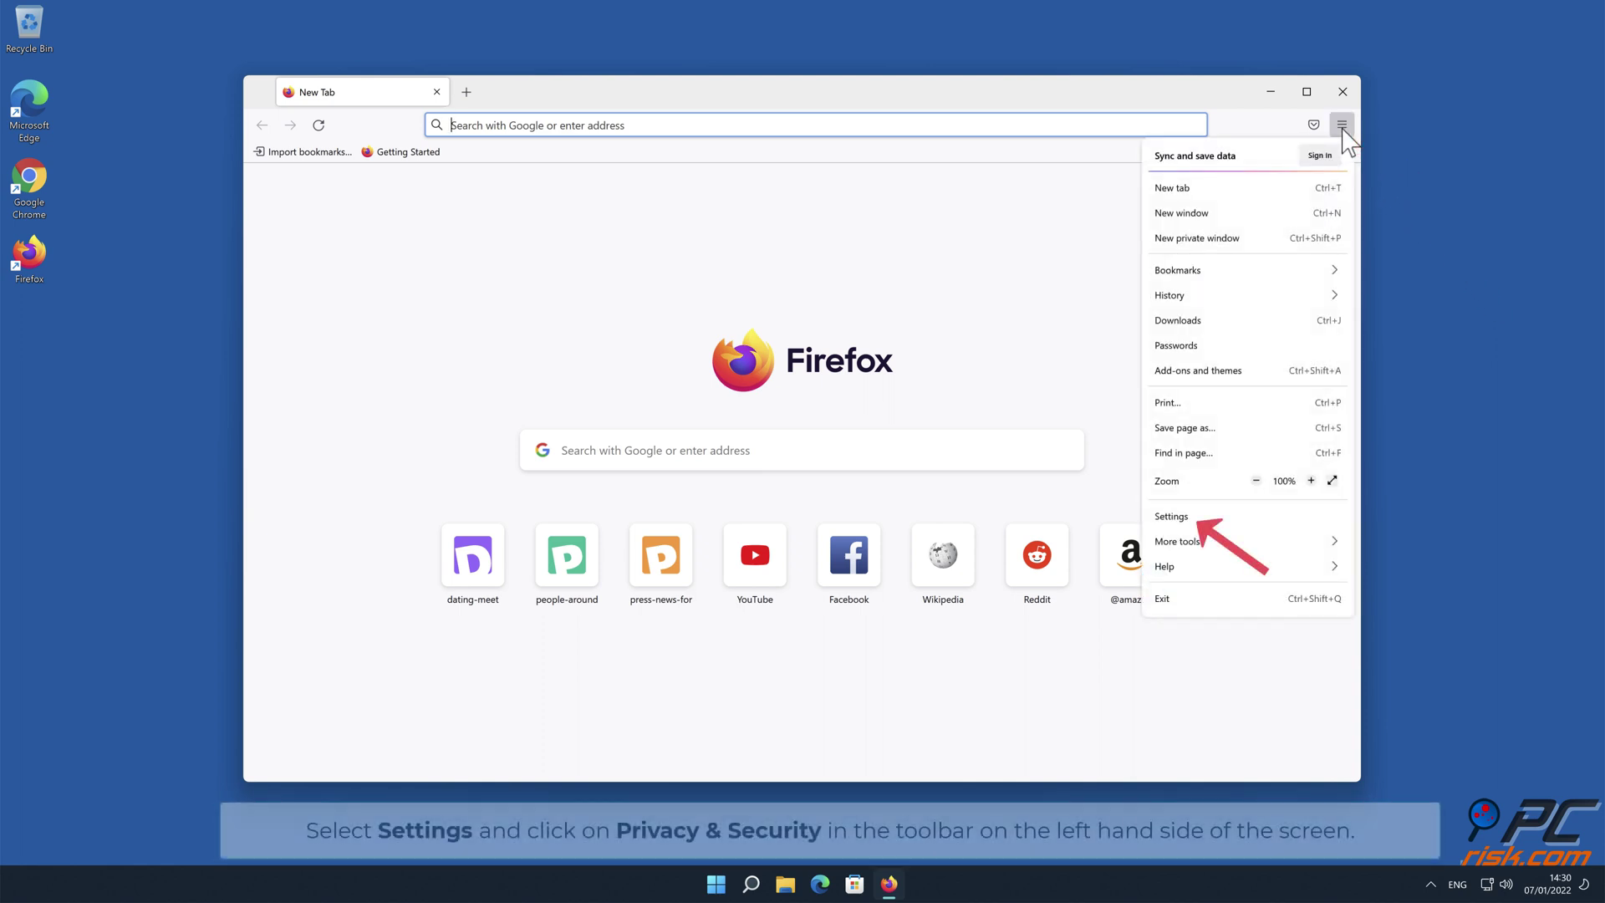
key(Escape)
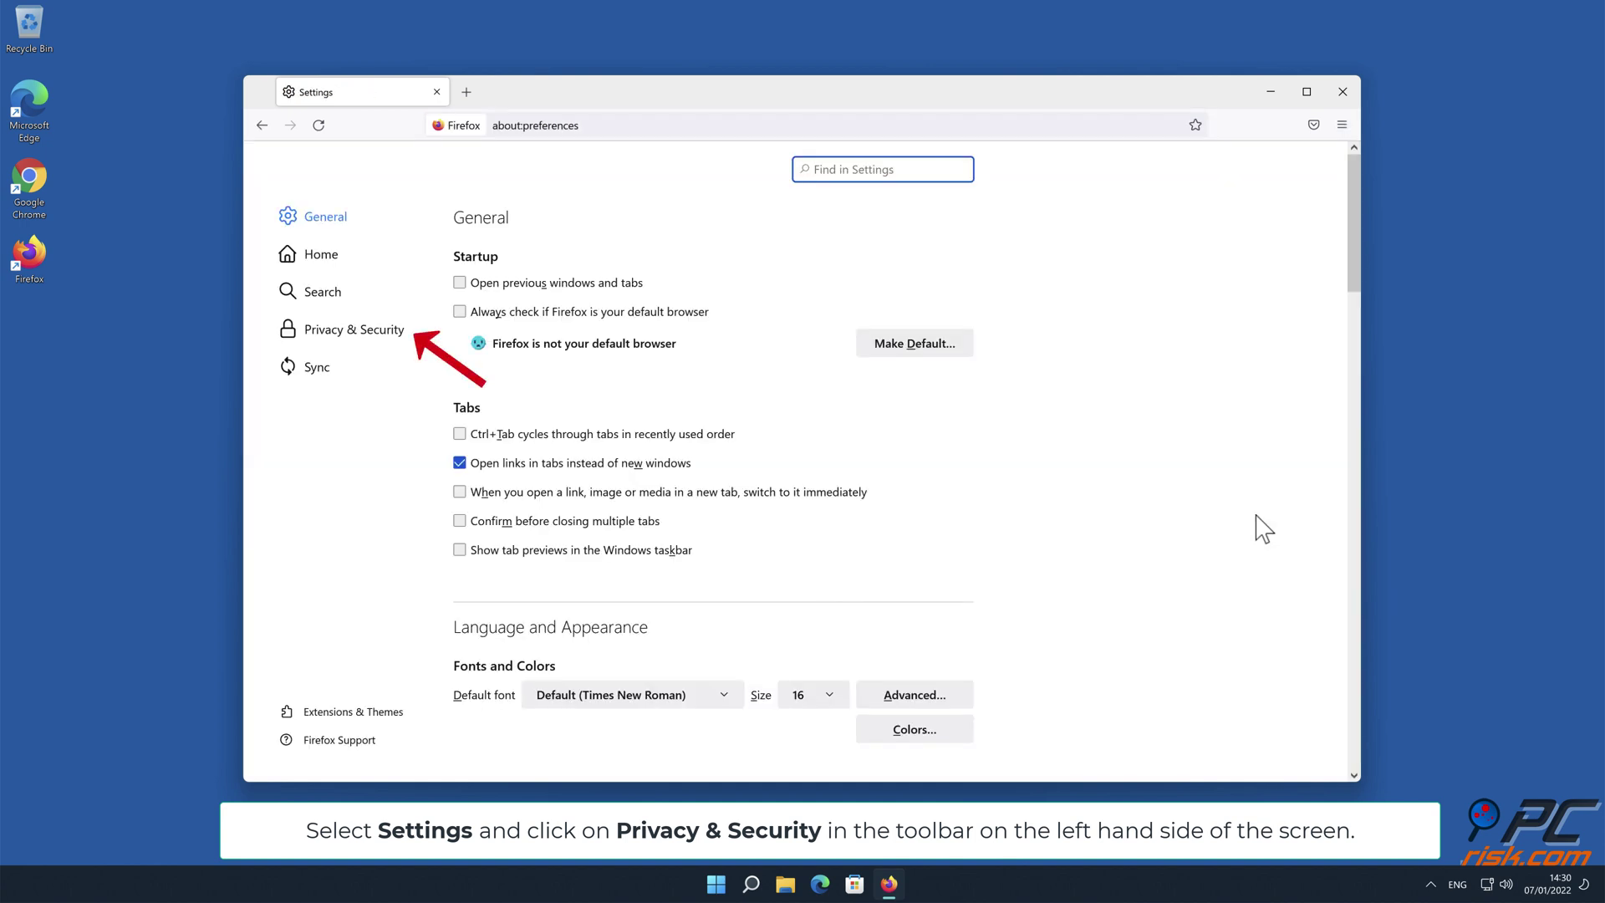
click(377, 329)
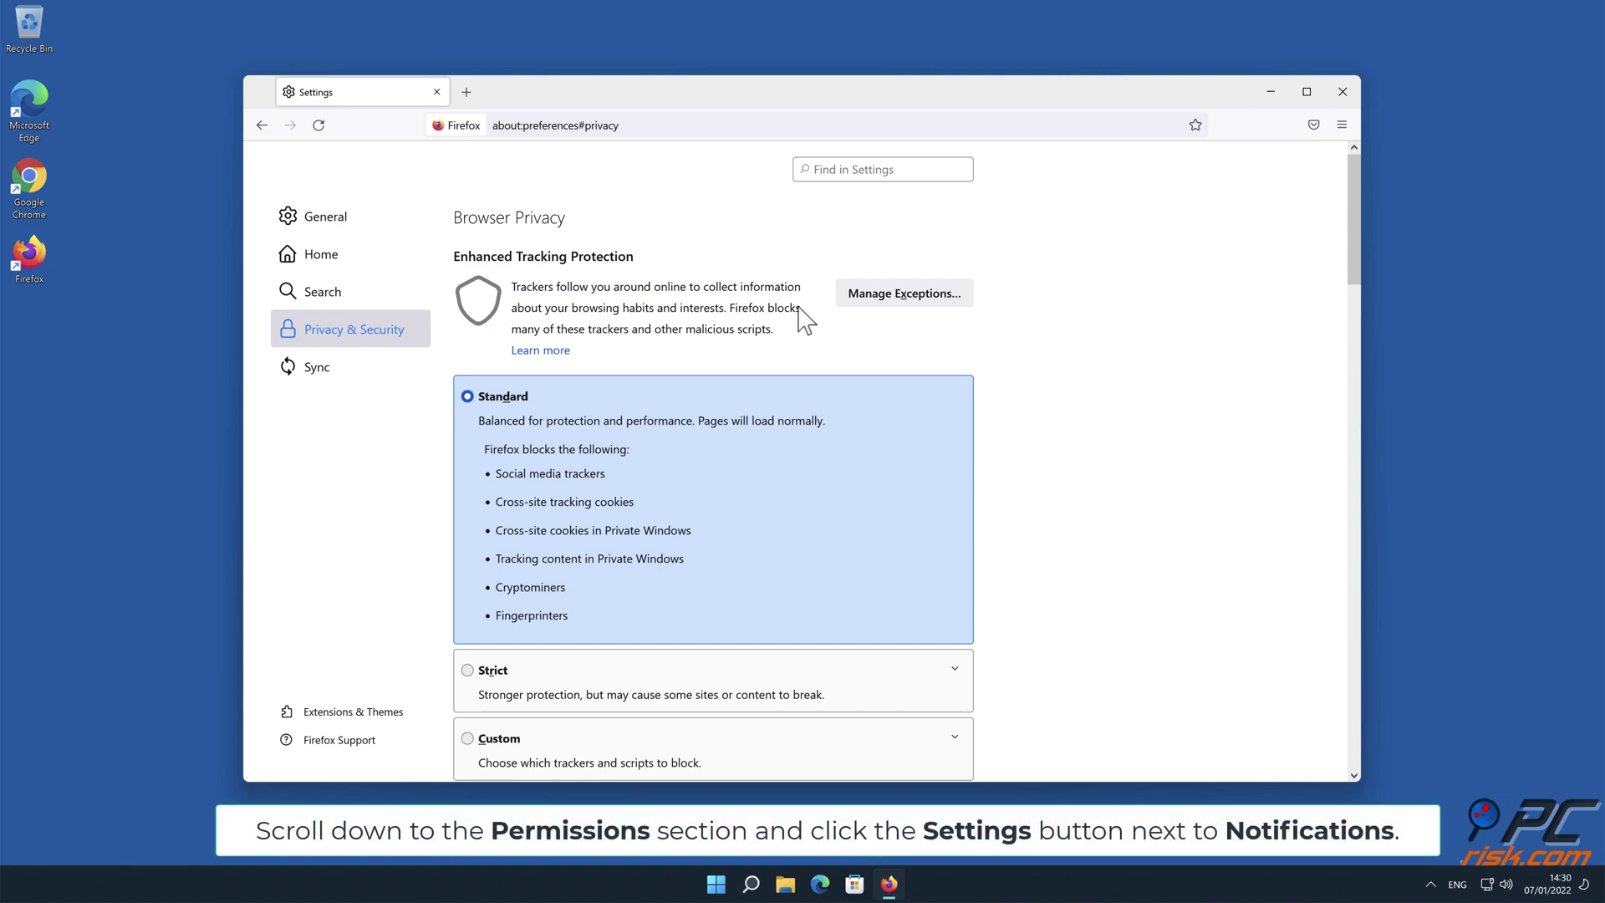
drag(1352, 203, 1353, 512)
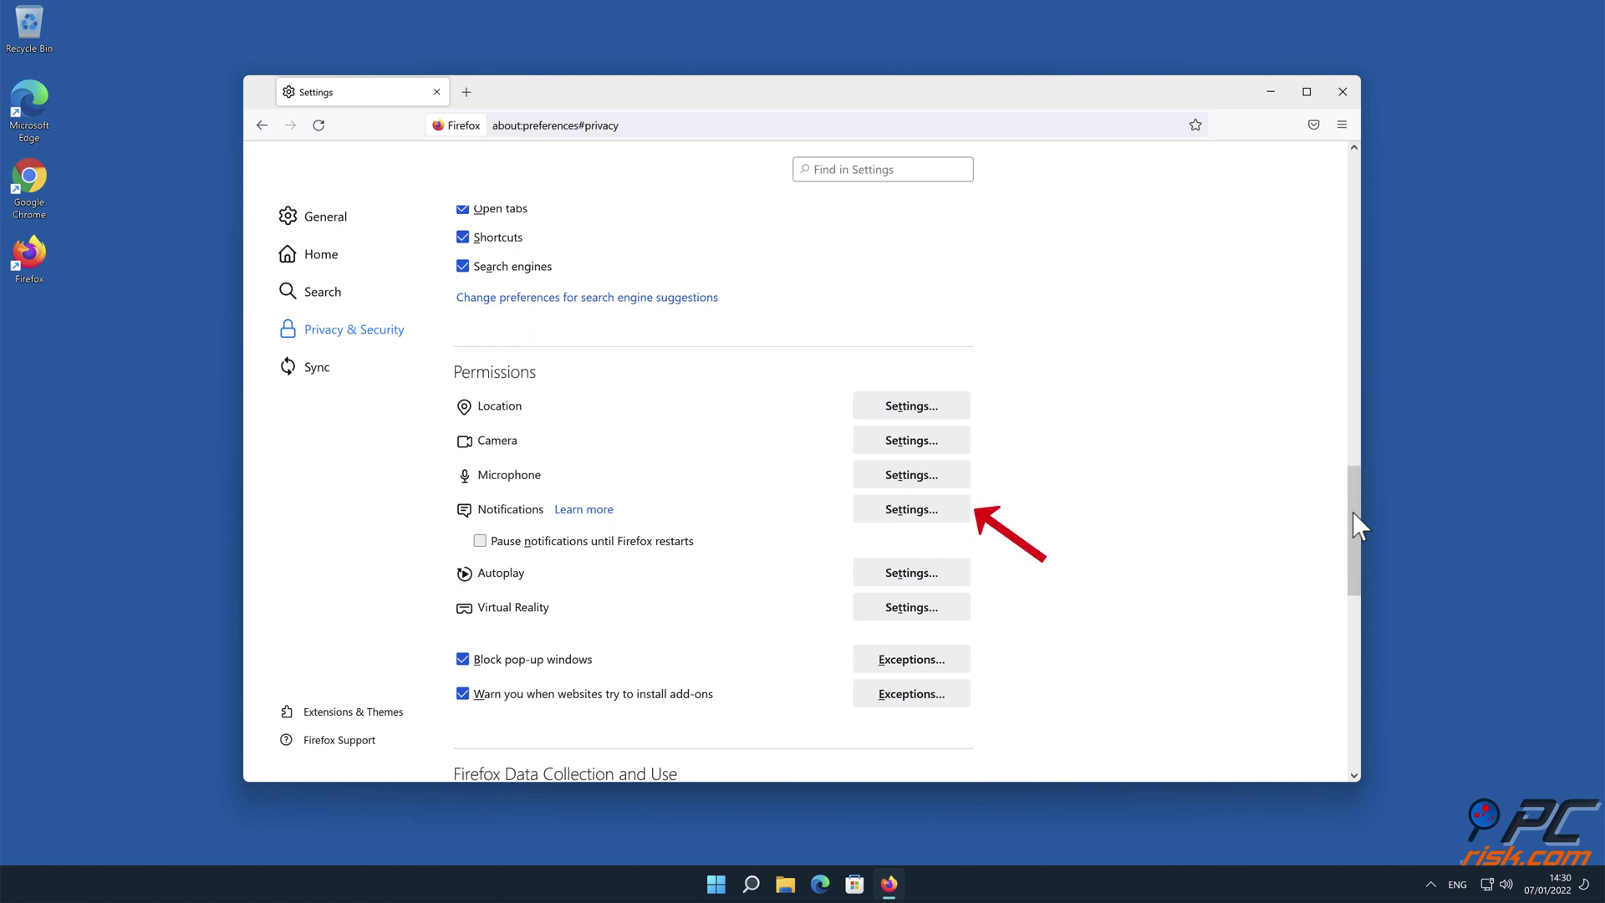
Step: Open the Notification Permissions list and expand the status choices for eclto.people-around.me
click(953, 511)
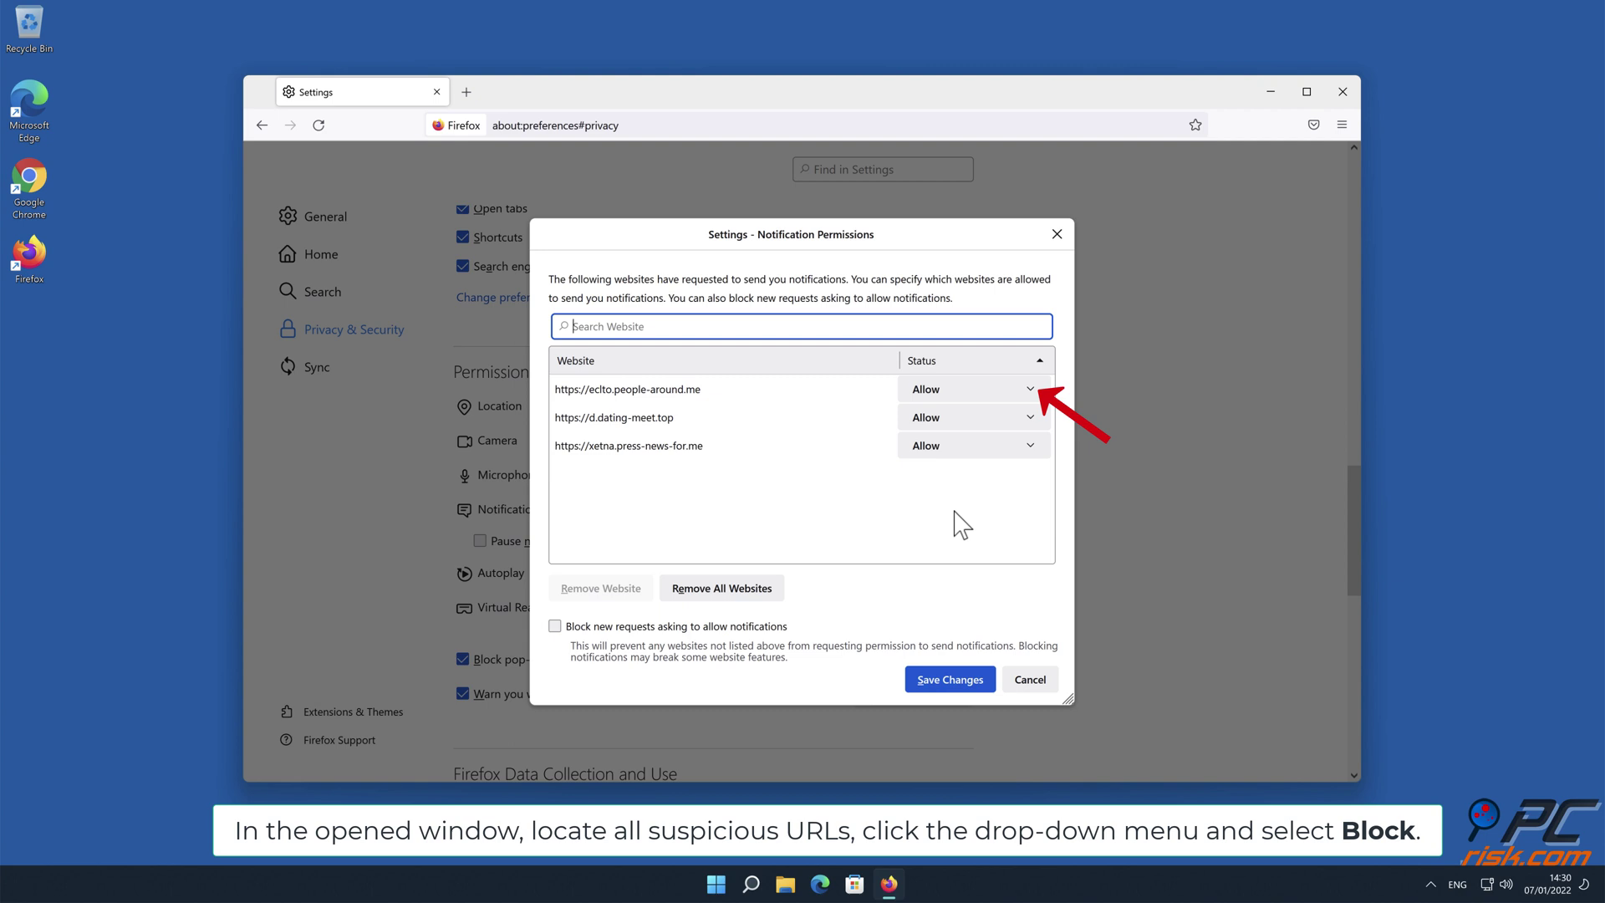
click(1029, 389)
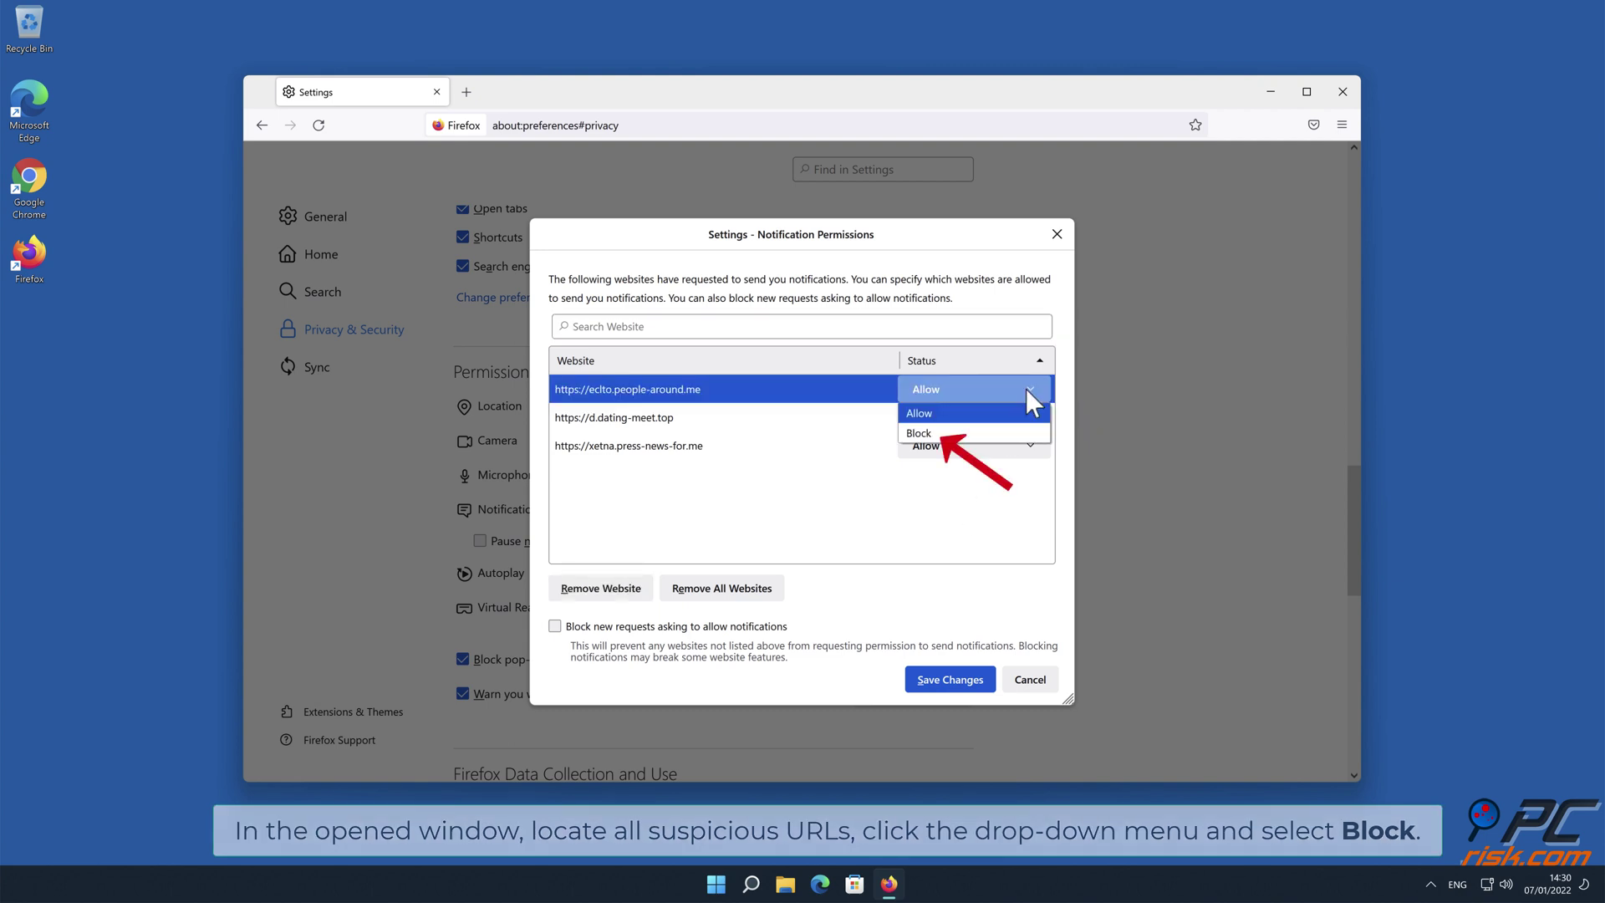